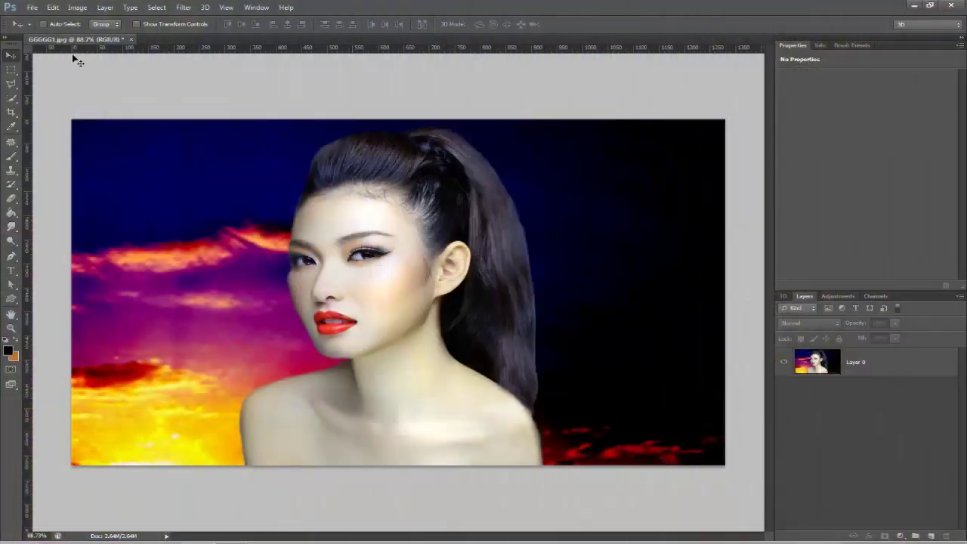
# Marquee-select about nine small rectangles over the hairline, forehead, cheeks, ear and below the lips.
pyautogui.click(11, 69)
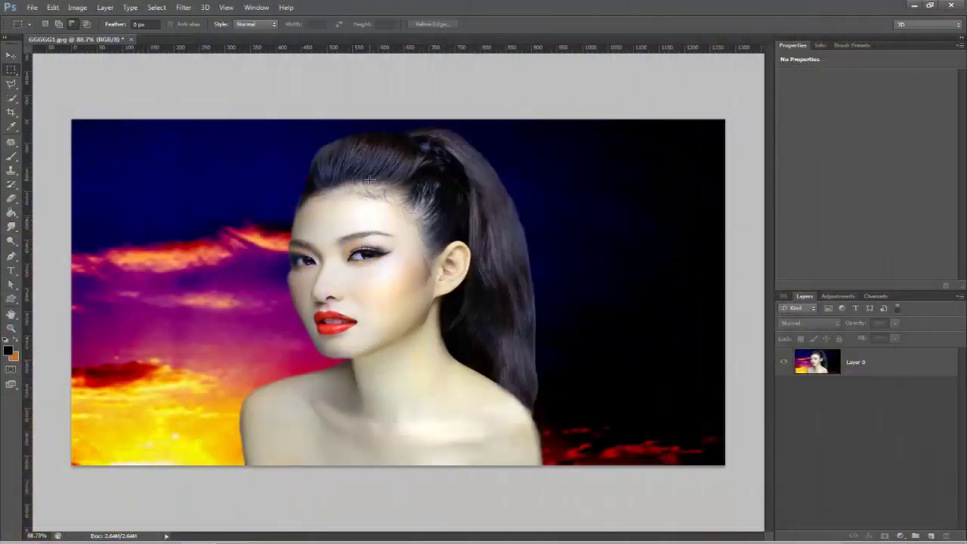
pyautogui.moveTo(346, 179); pyautogui.dragTo(389, 219)
pyautogui.moveTo(396, 182); pyautogui.dragTo(415, 202)
pyautogui.moveTo(330, 205); pyautogui.dragTo(437, 232)
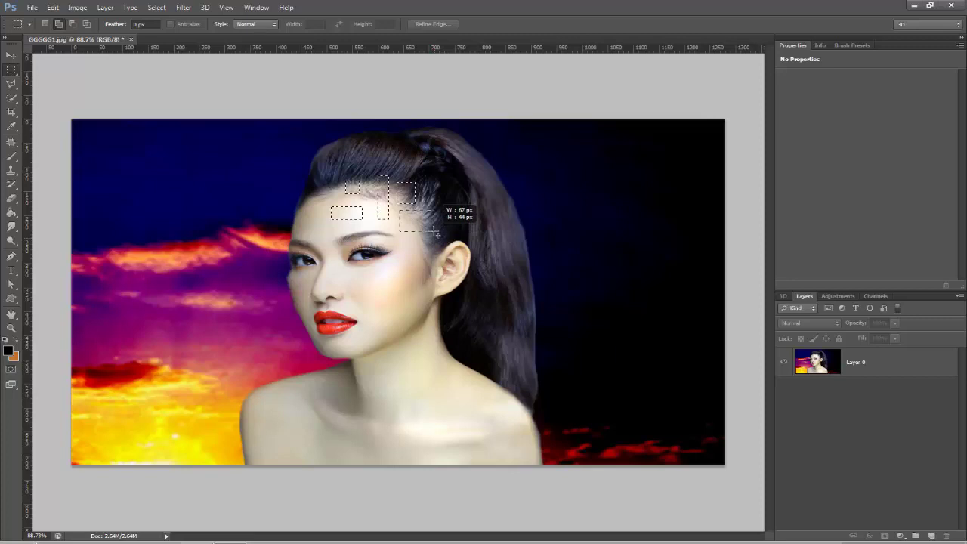
pyautogui.moveTo(330, 230)
pyautogui.mouseDown()
pyautogui.moveTo(351, 241)
pyautogui.moveTo(387, 236)
pyautogui.moveTo(428, 273)
pyautogui.mouseUp()
pyautogui.moveTo(324, 284); pyautogui.dragTo(360, 298)
pyautogui.moveTo(365, 264); pyautogui.dragTo(394, 282)
pyautogui.moveTo(371, 291)
pyautogui.mouseDown()
pyautogui.moveTo(390, 304)
pyautogui.moveTo(436, 287)
pyautogui.mouseUp()
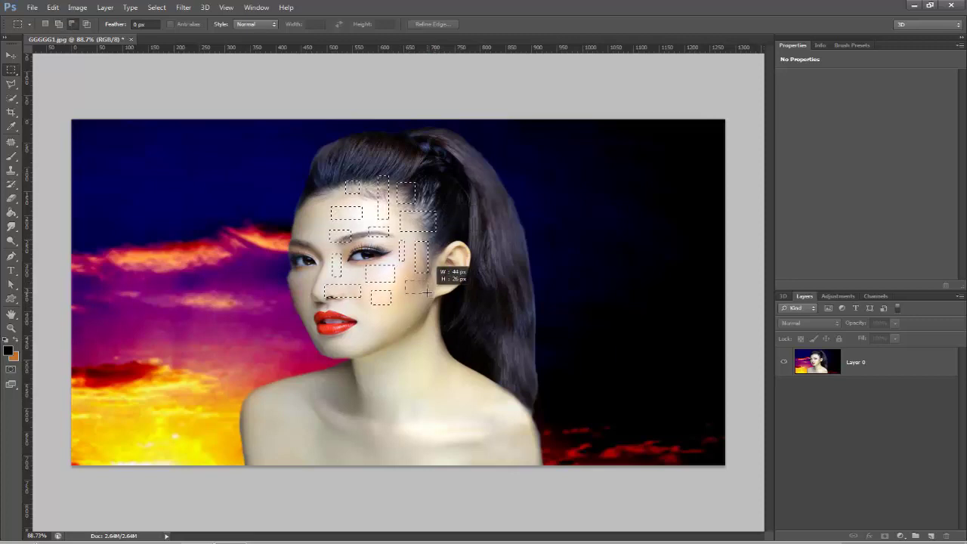
pyautogui.moveTo(414, 283)
pyautogui.mouseDown()
pyautogui.moveTo(442, 293)
pyautogui.moveTo(415, 331)
pyautogui.moveTo(446, 322)
pyautogui.mouseUp()
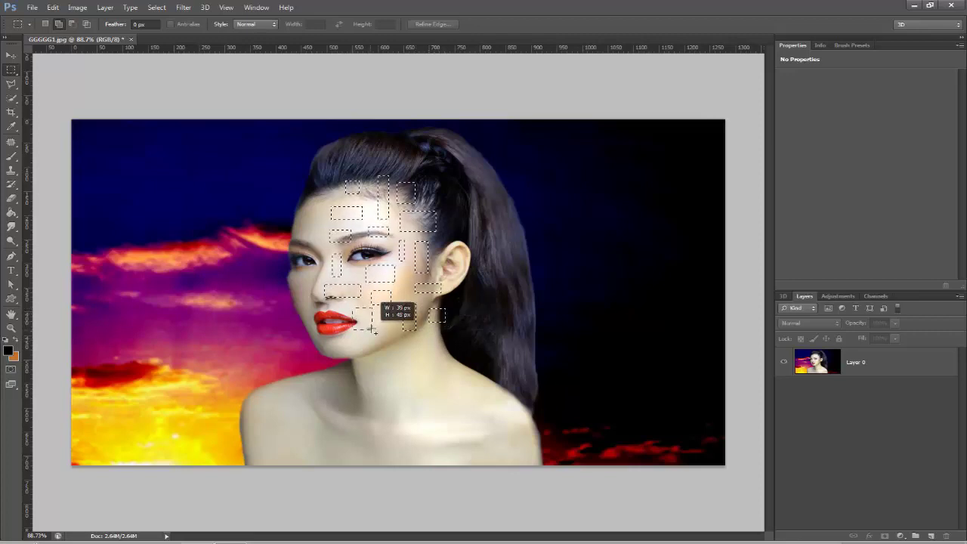
pyautogui.moveTo(353, 335); pyautogui.dragTo(403, 356)
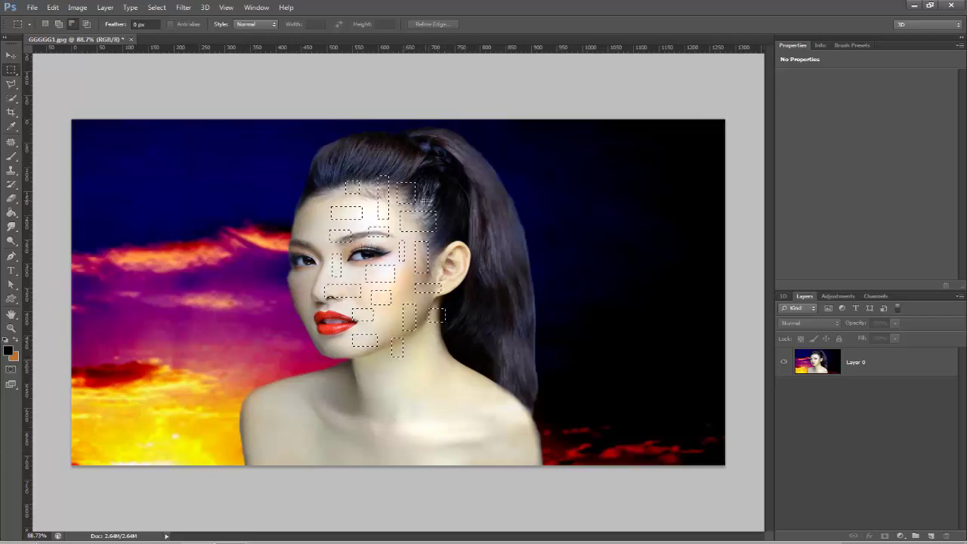
# Copy the selected face rectangles onto new fragment layers and hide Layer 1 copy 2.
pyautogui.click(906, 369)
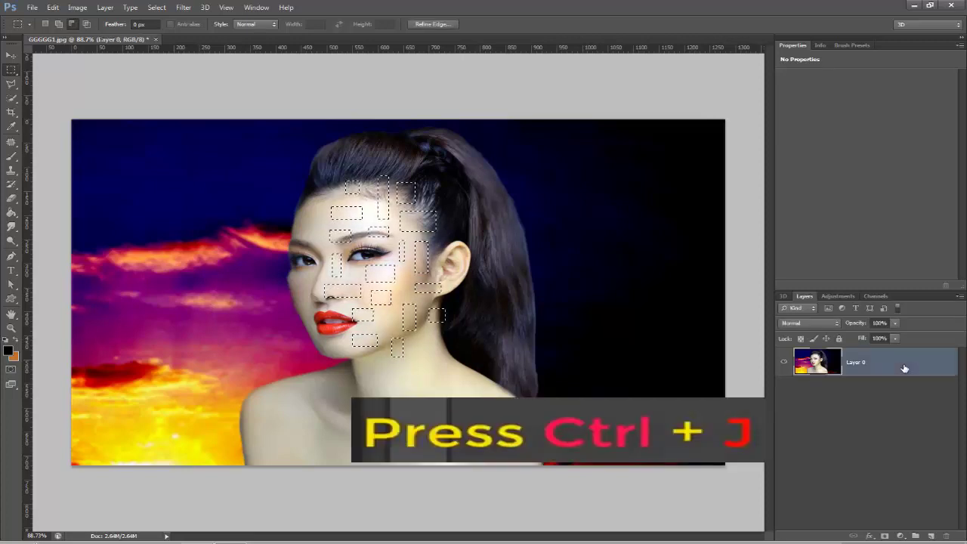
pyautogui.hotkey('ctrl', 'j')
pyautogui.hotkey('ctrl', 'j')
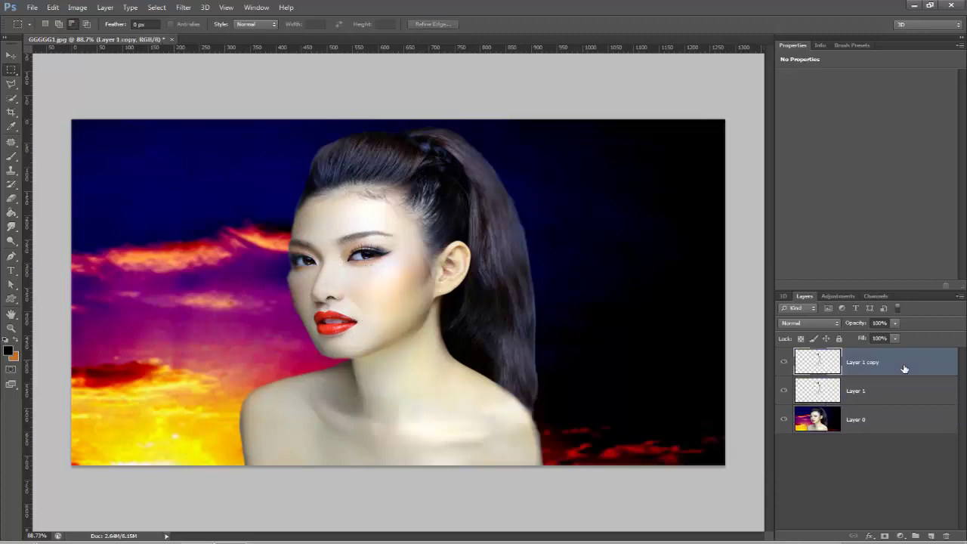
pyautogui.hotkey('ctrl', 'j')
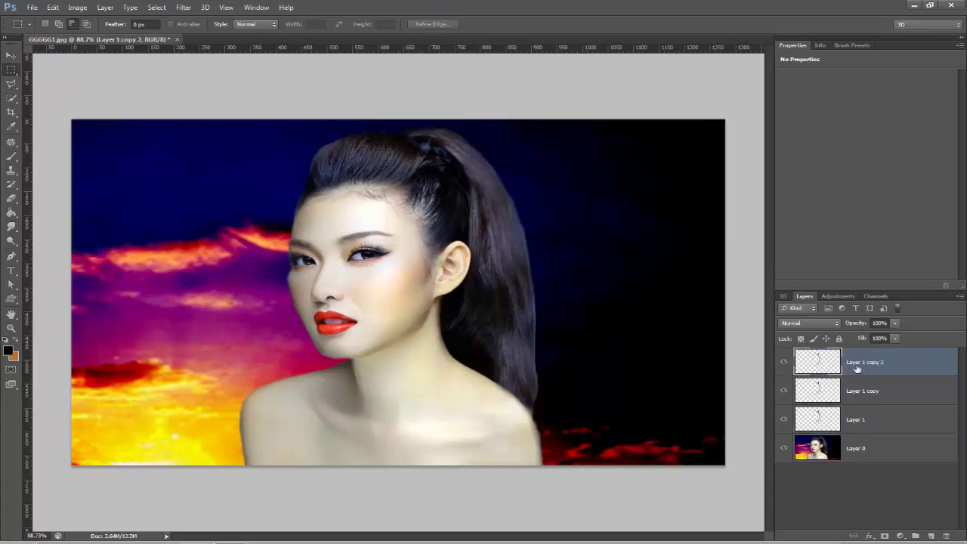
pyautogui.click(784, 364)
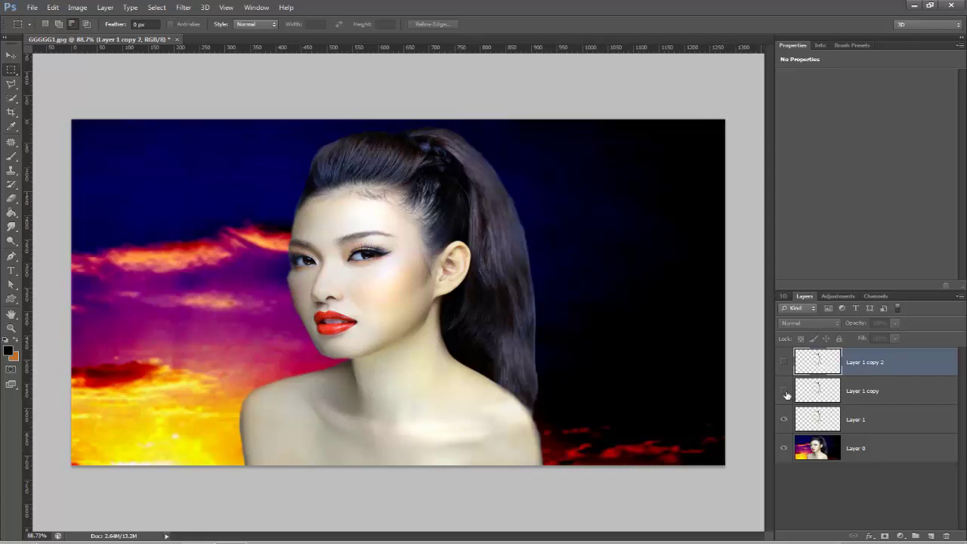
pyautogui.click(825, 426)
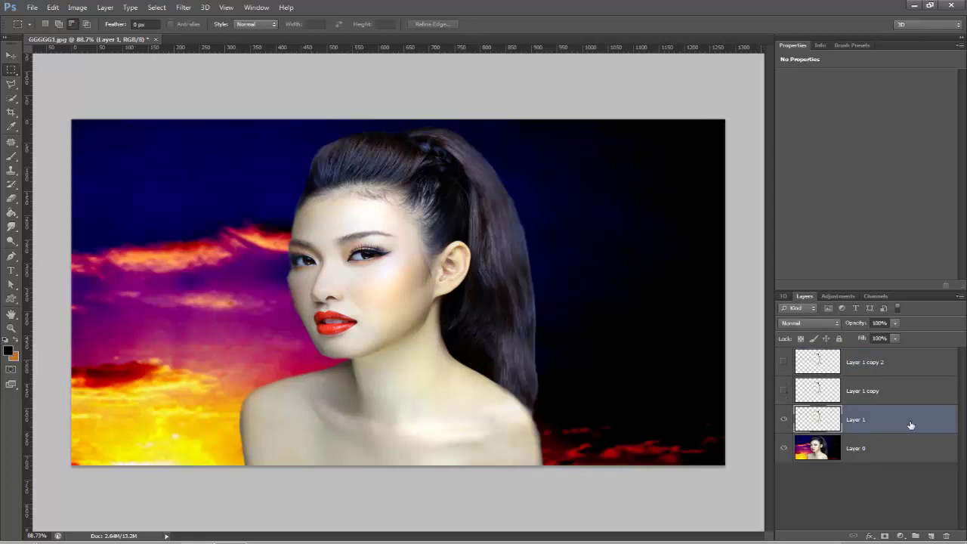
# Enable Bevel & Emboss and Drop Shadow effects on Layer 1.
pyautogui.doubleClick(910, 425)
pyautogui.click(620, 97)
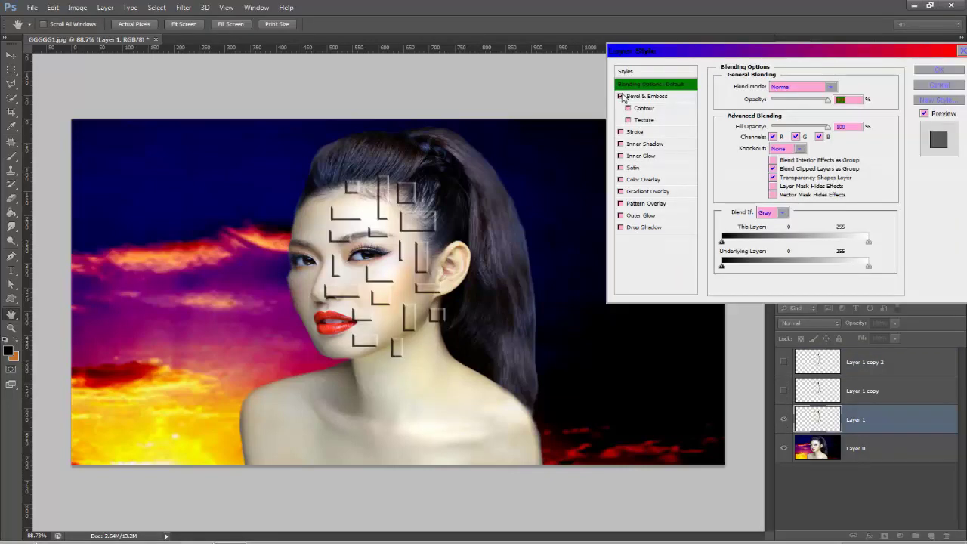
pyautogui.click(621, 227)
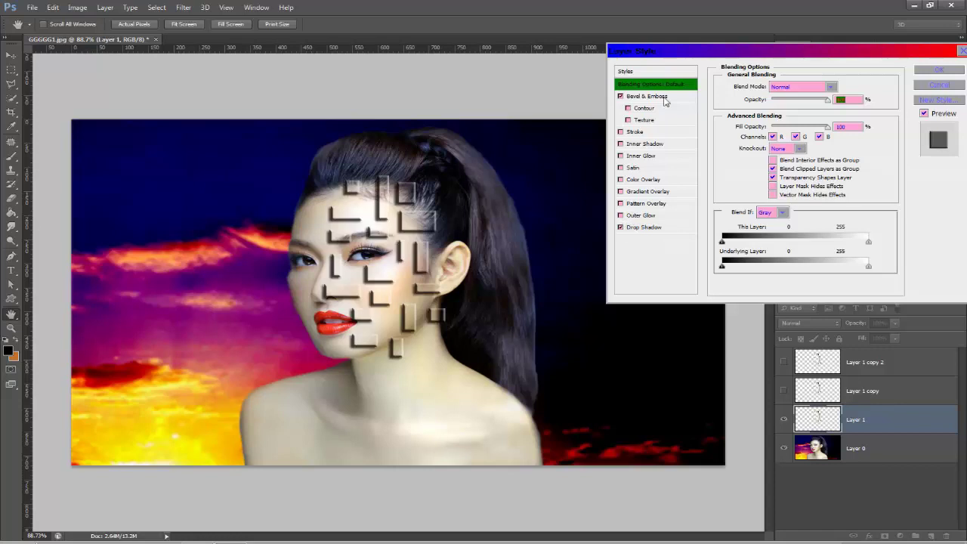
pyautogui.click(663, 228)
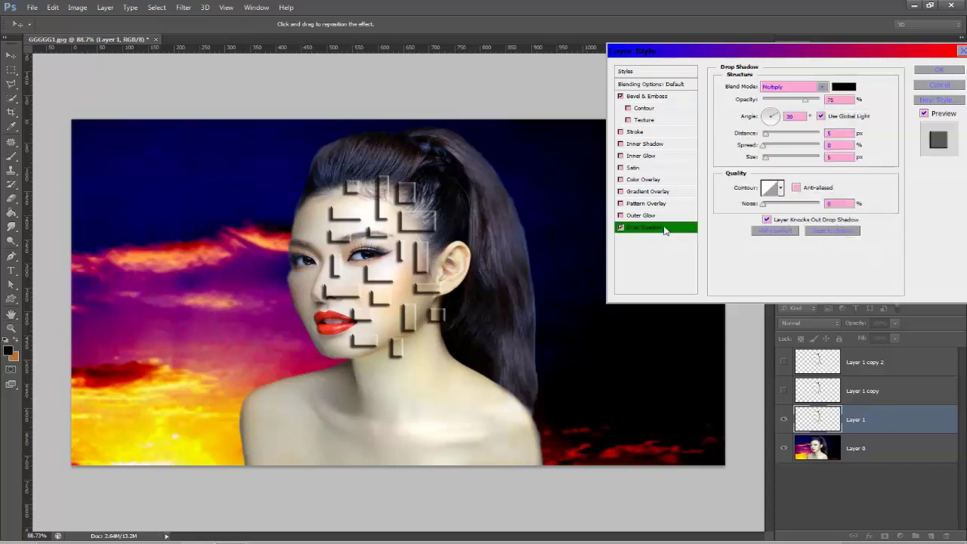
# Give Layer 1's drop shadow 100% opacity, a larger distance and sharp edges, then apply.
pyautogui.moveTo(807, 106); pyautogui.dragTo(840, 104)
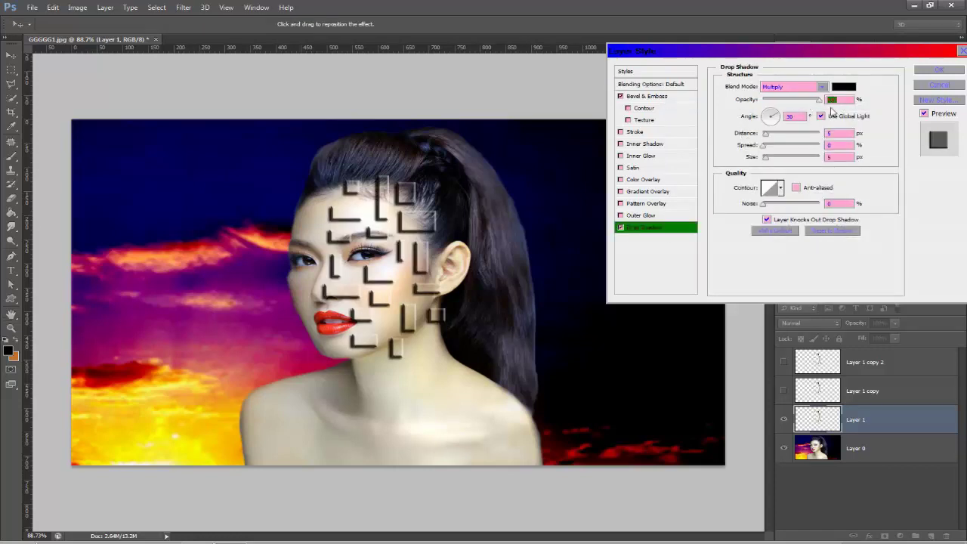
pyautogui.moveTo(768, 134); pyautogui.dragTo(771, 135)
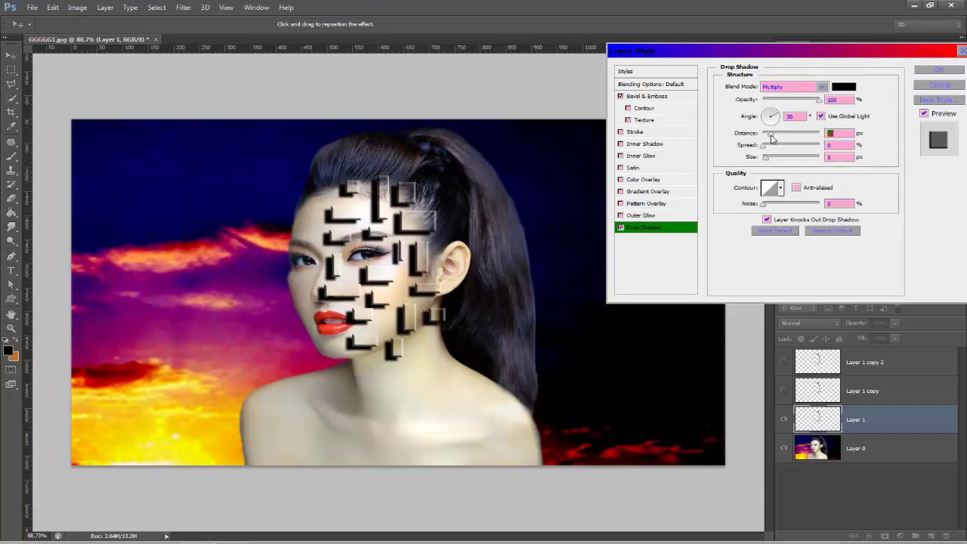
pyautogui.click(762, 145)
pyautogui.moveTo(766, 159); pyautogui.dragTo(759, 157)
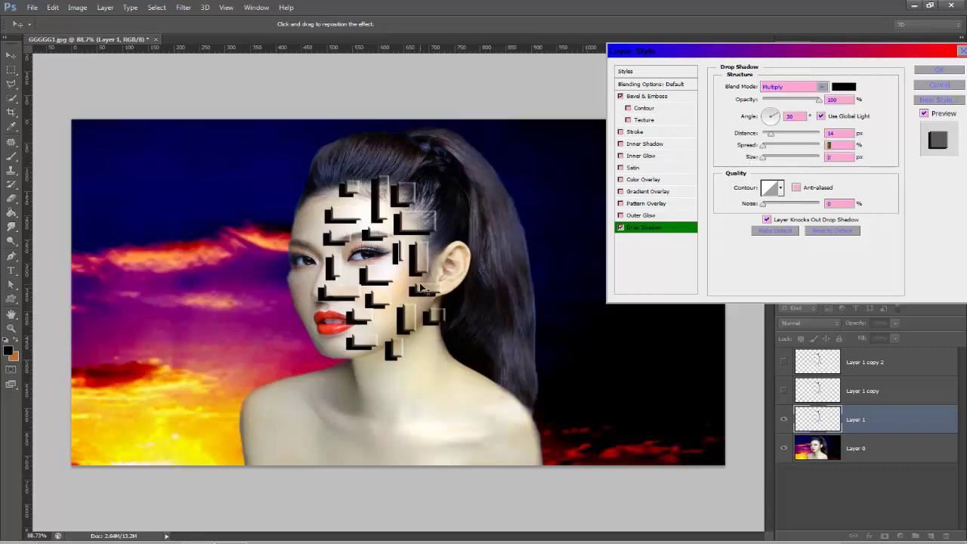
pyautogui.click(770, 134)
pyautogui.write('1')
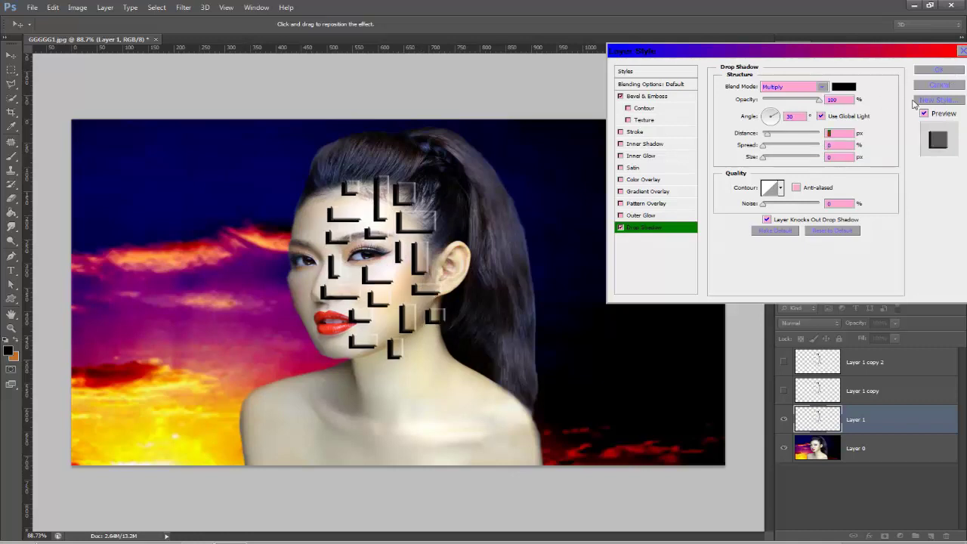
pyautogui.click(948, 73)
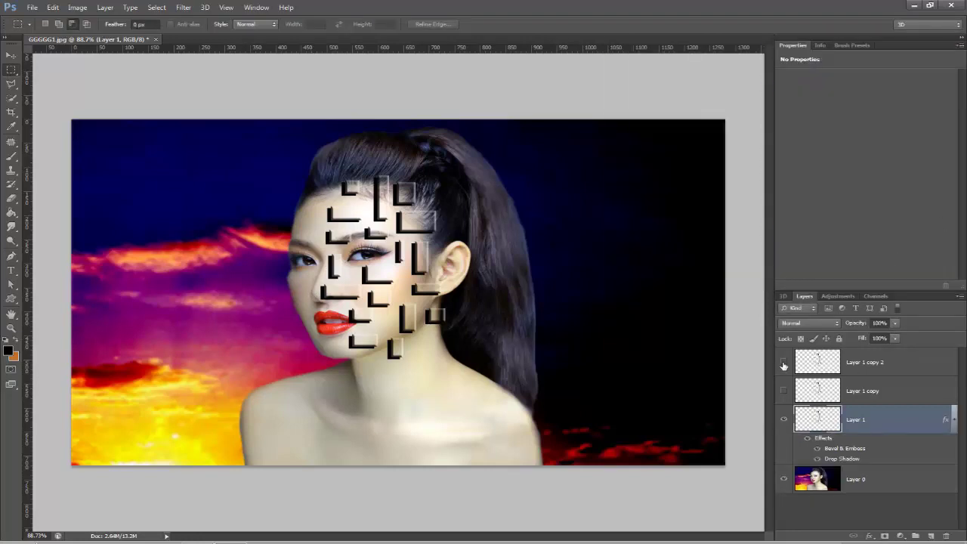
# Hide Layer 1 and give Layer 1 copy 2 a Bevel & Emboss with reduced depth and 3 px size.
pyautogui.click(783, 419)
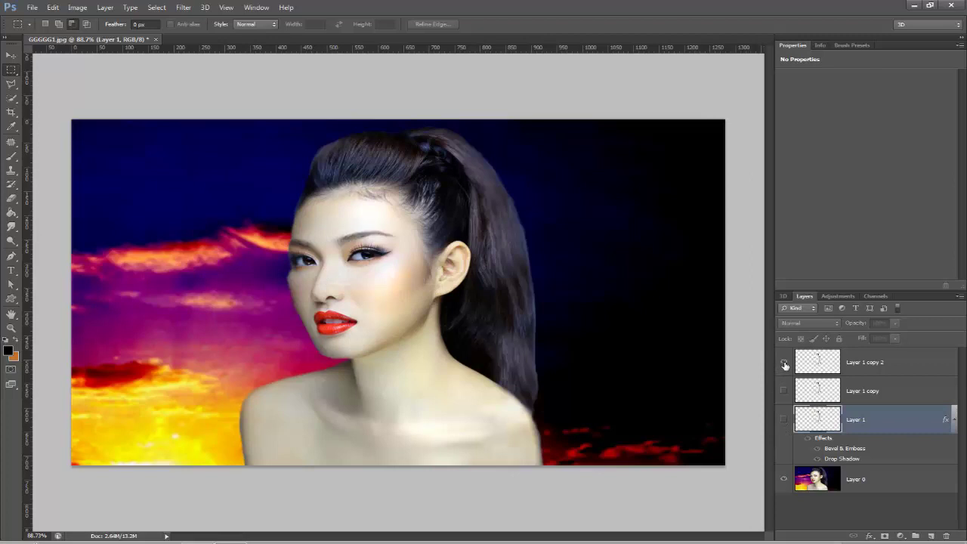
pyautogui.doubleClick(920, 365)
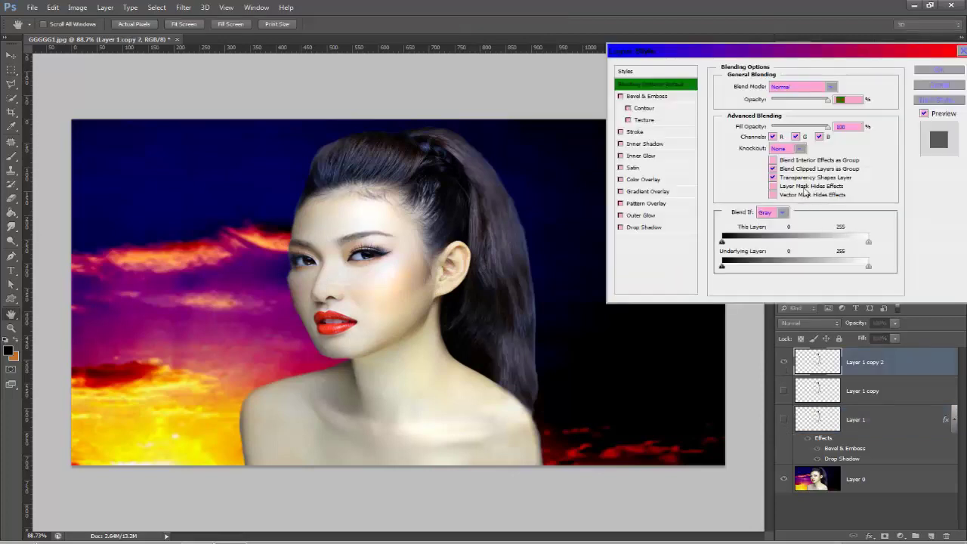
pyautogui.click(621, 97)
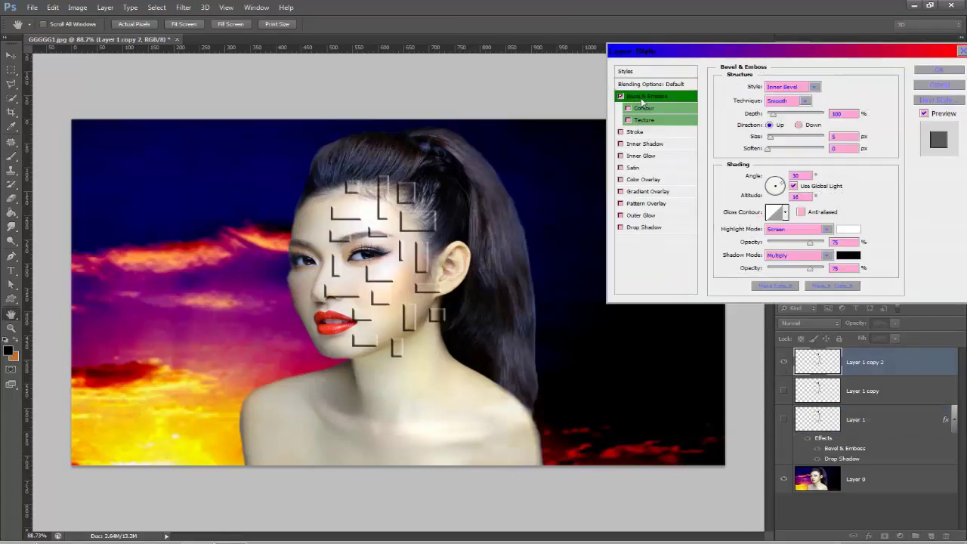
pyautogui.moveTo(772, 117); pyautogui.dragTo(770, 142)
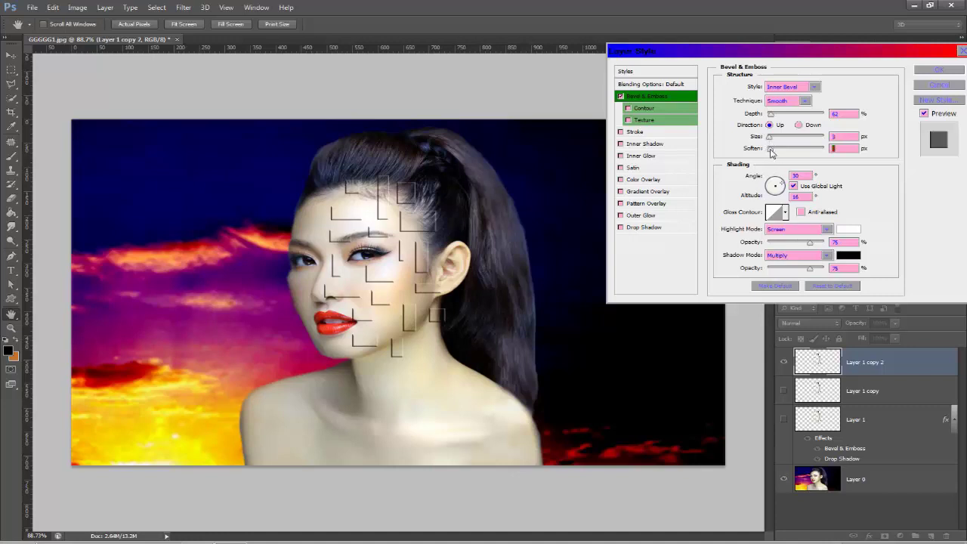
pyautogui.moveTo(774, 115); pyautogui.dragTo(775, 116)
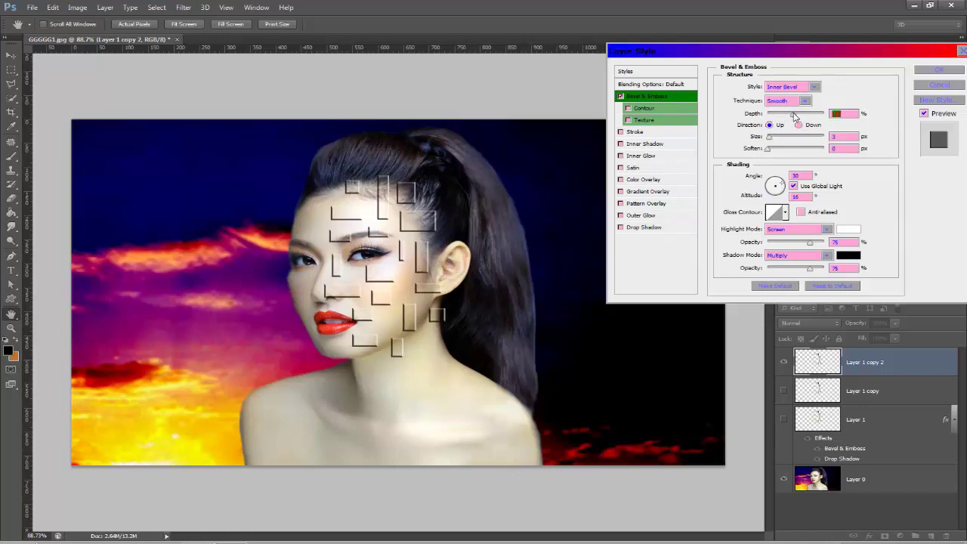
pyautogui.moveTo(810, 118); pyautogui.dragTo(810, 119)
pyautogui.click(938, 70)
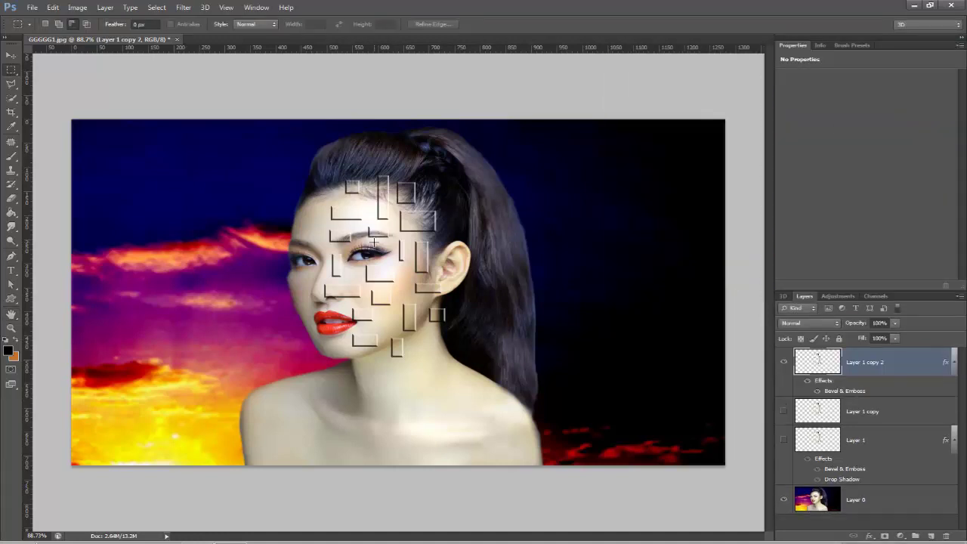
# Stretch Layer 1 copy 2's fragments vertically to about 106.88% height and commit.
pyautogui.hotkey('ctrl', 't')
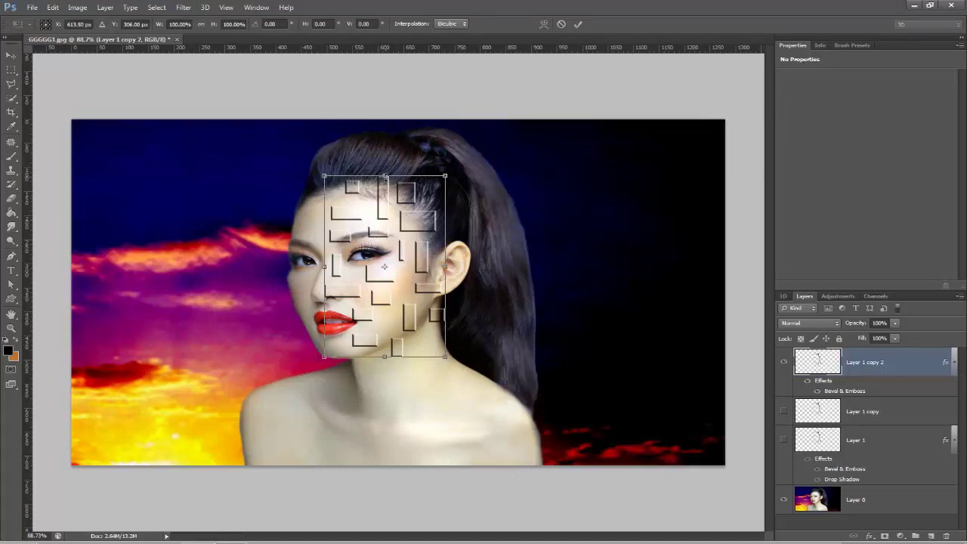
pyautogui.moveTo(385, 177); pyautogui.dragTo(385, 168)
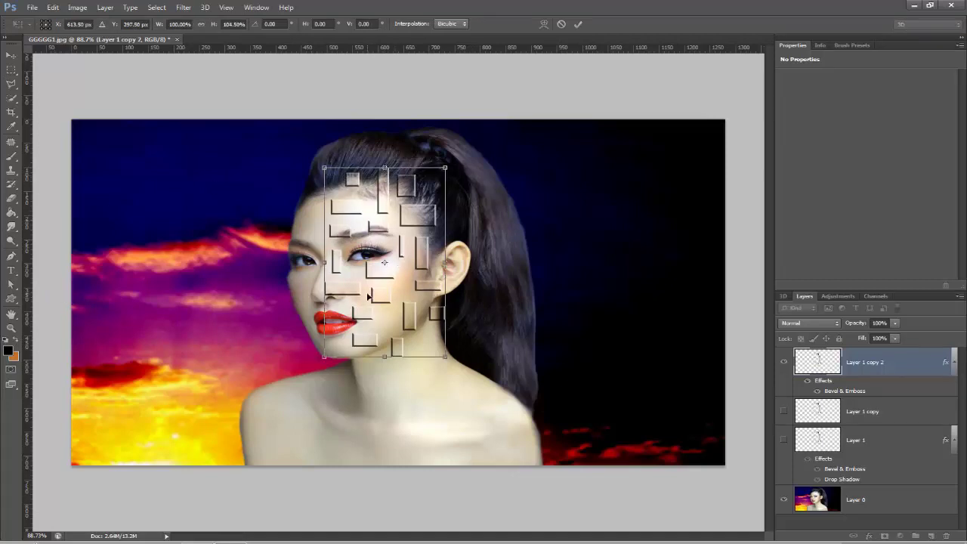
pyautogui.moveTo(385, 357); pyautogui.dragTo(385, 361)
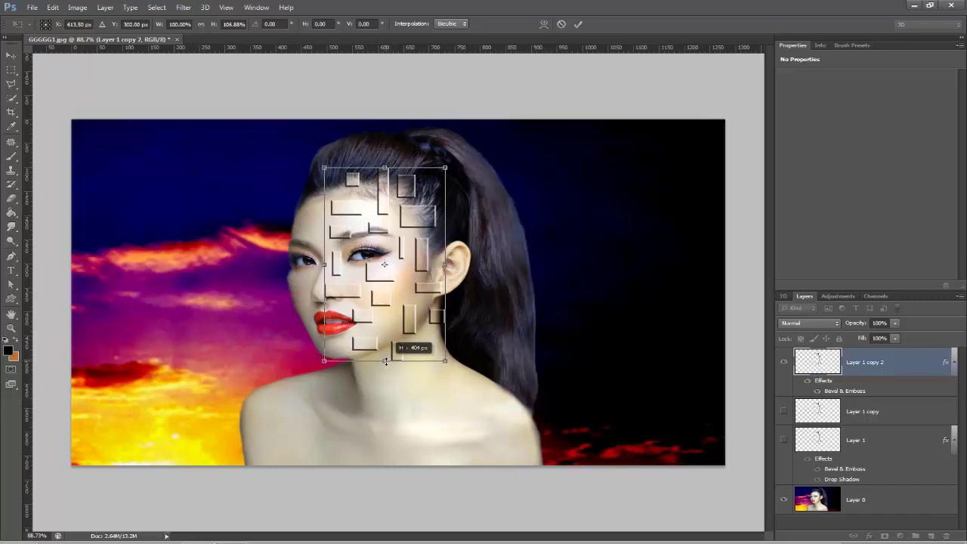
pyautogui.press('Return')
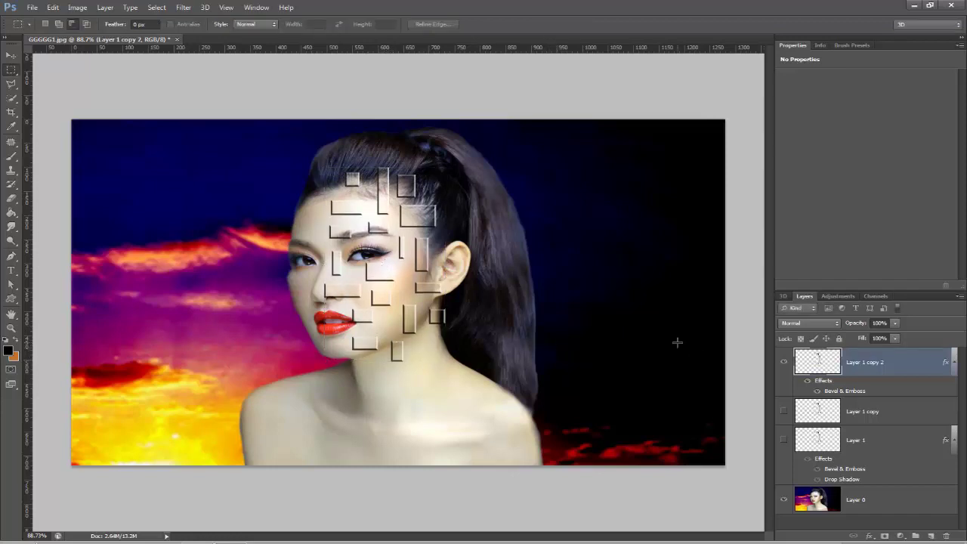
# Duplicate the face fragments slightly right, stretch them taller and flare them in perspective.
pyautogui.keyDown('ctrl'); pyautogui.click(820, 363); pyautogui.keyUp('ctrl')
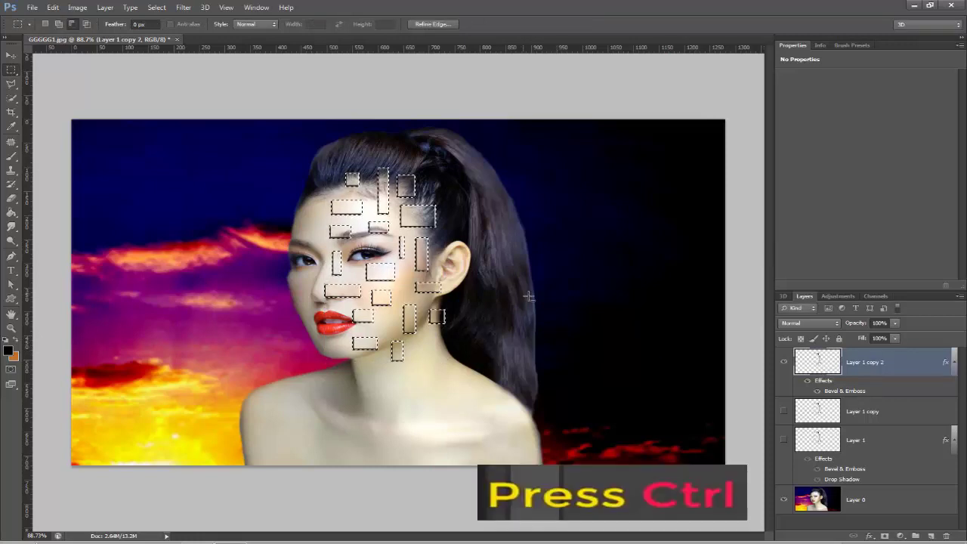
pyautogui.click(11, 56)
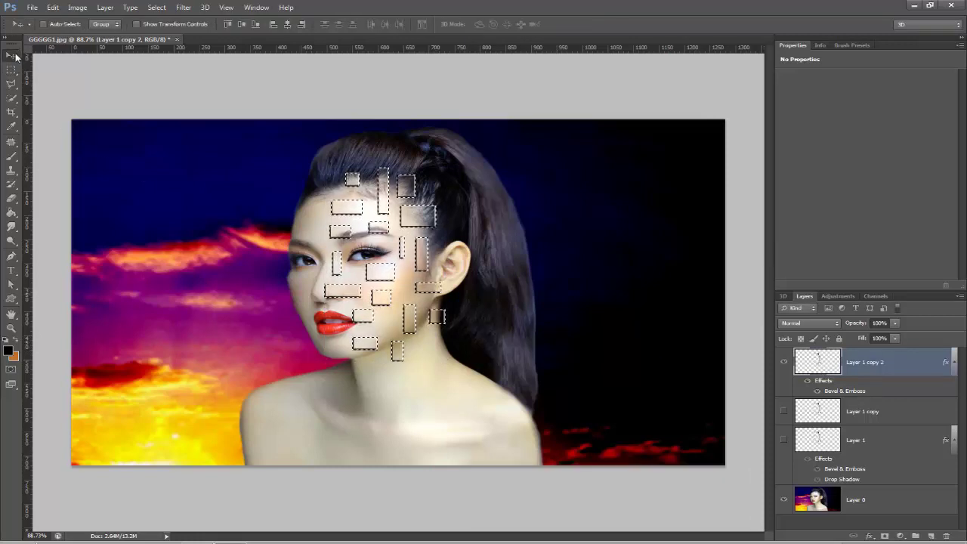
pyautogui.moveTo(422, 218)
pyautogui.mouseDown()
pyautogui.moveTo(478, 220)
pyautogui.moveTo(466, 218)
pyautogui.mouseUp()
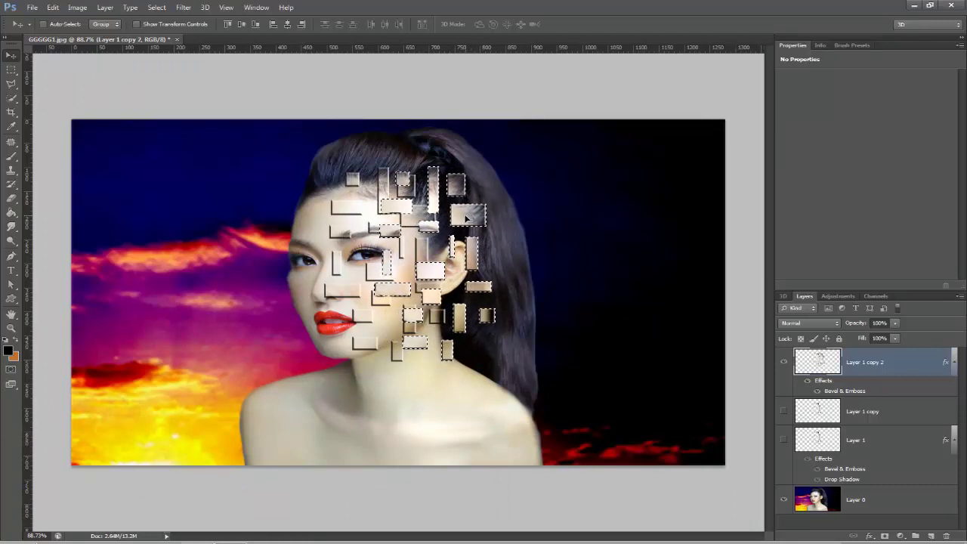
pyautogui.hotkey('ctrl', 't')
pyautogui.moveTo(434, 169); pyautogui.dragTo(435, 144)
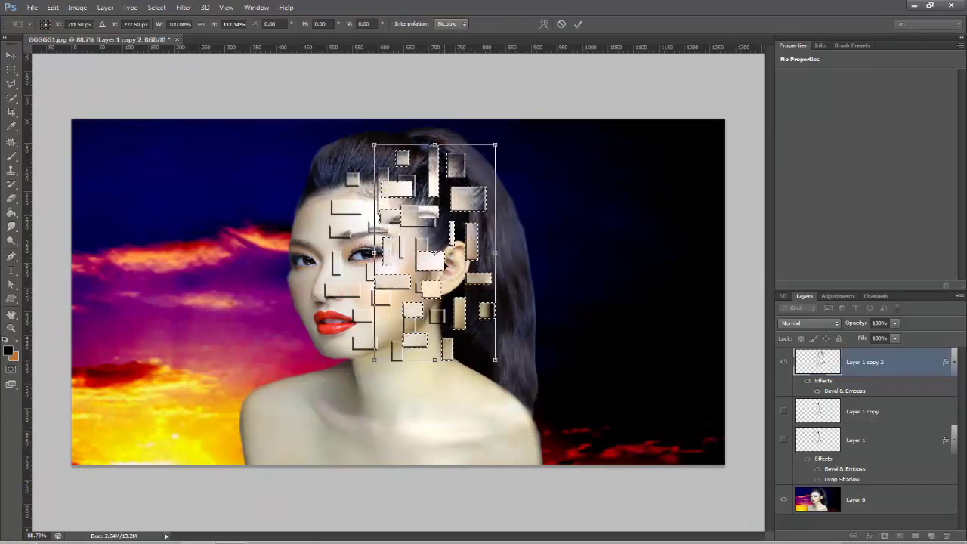
pyautogui.moveTo(434, 359); pyautogui.dragTo(435, 372)
pyautogui.rightClick(474, 199)
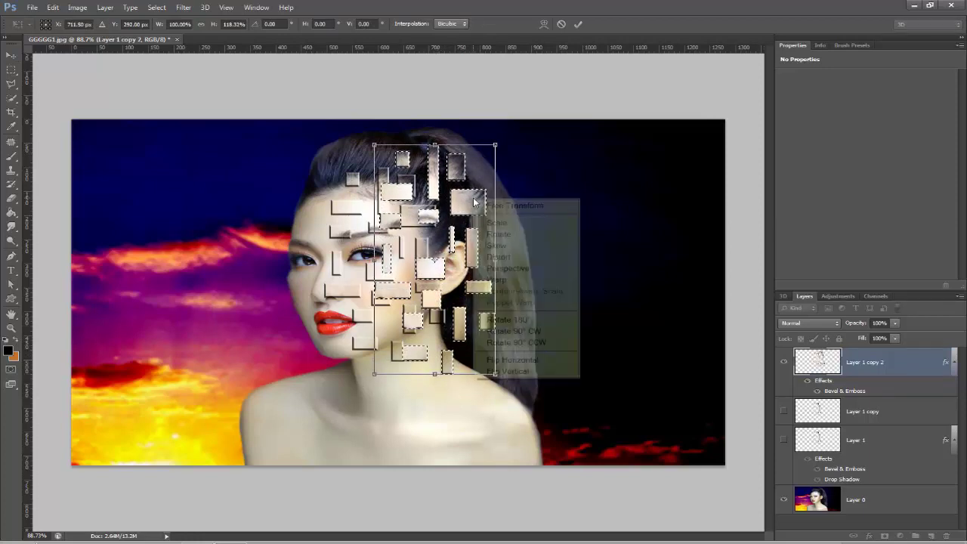
pyautogui.click(515, 269)
pyautogui.moveTo(495, 144); pyautogui.dragTo(495, 124)
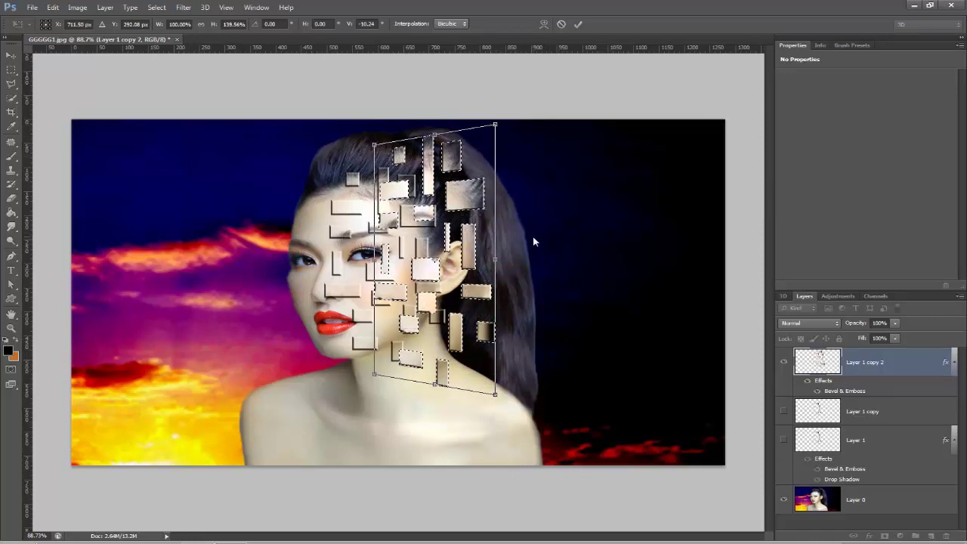
pyautogui.press('Return')
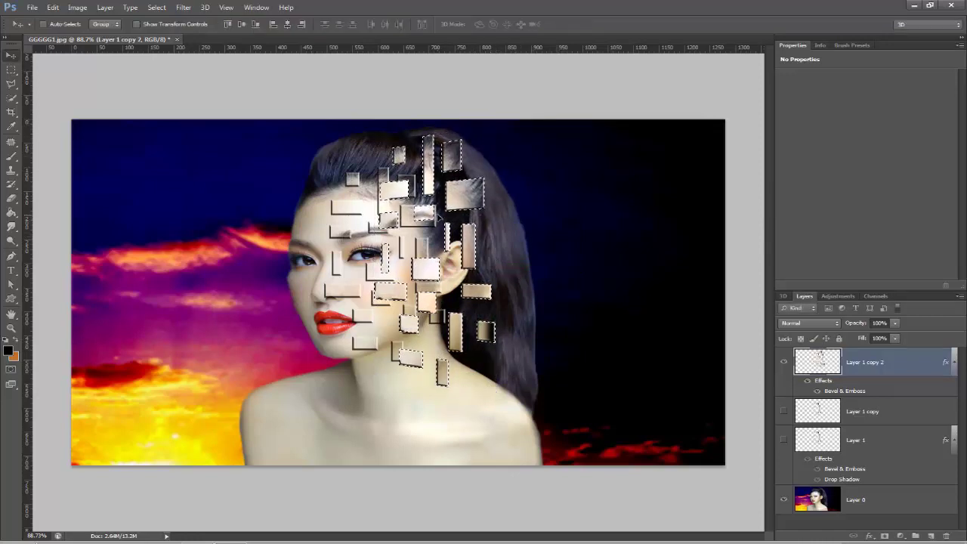
# Move the copied fragments further right into the background and stretch them taller.
pyautogui.moveTo(450, 200); pyautogui.dragTo(544, 207)
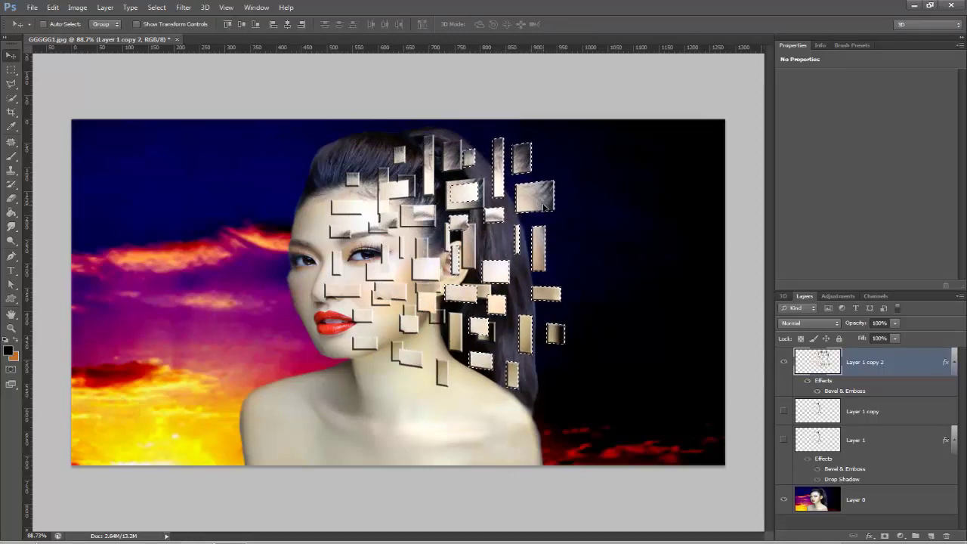
pyautogui.hotkey('ctrl', 't')
pyautogui.moveTo(505, 138); pyautogui.dragTo(505, 126)
pyautogui.moveTo(506, 396); pyautogui.dragTo(506, 410)
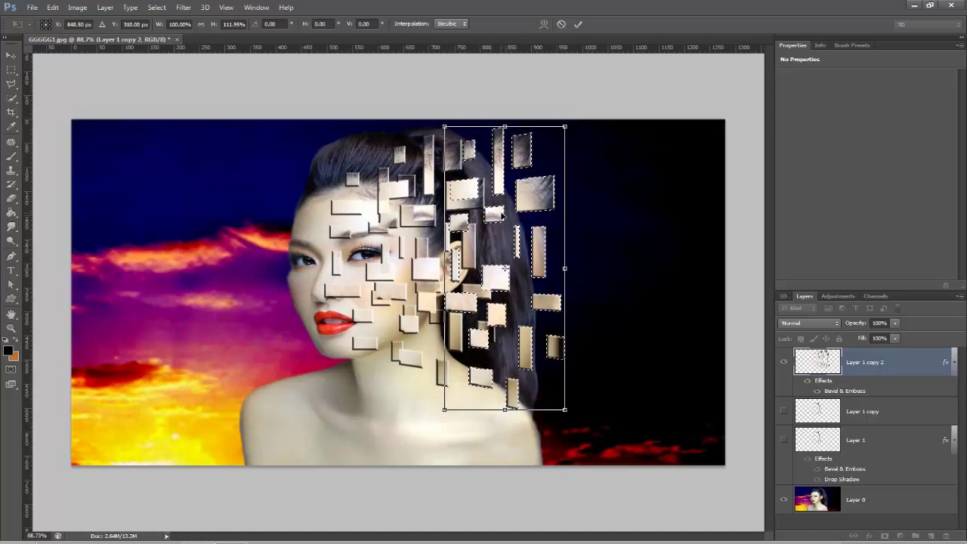
pyautogui.press('Return')
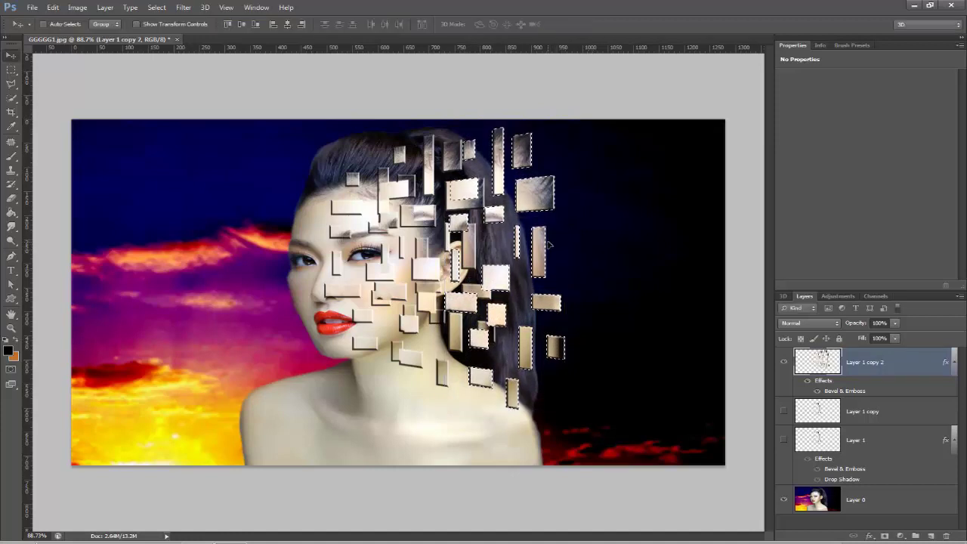
# Duplicate the fragments farther into the dark background, stretch and flare them, then deselect.
pyautogui.moveTo(538, 193)
pyautogui.mouseDown()
pyautogui.moveTo(626, 200)
pyautogui.moveTo(613, 196)
pyautogui.mouseUp()
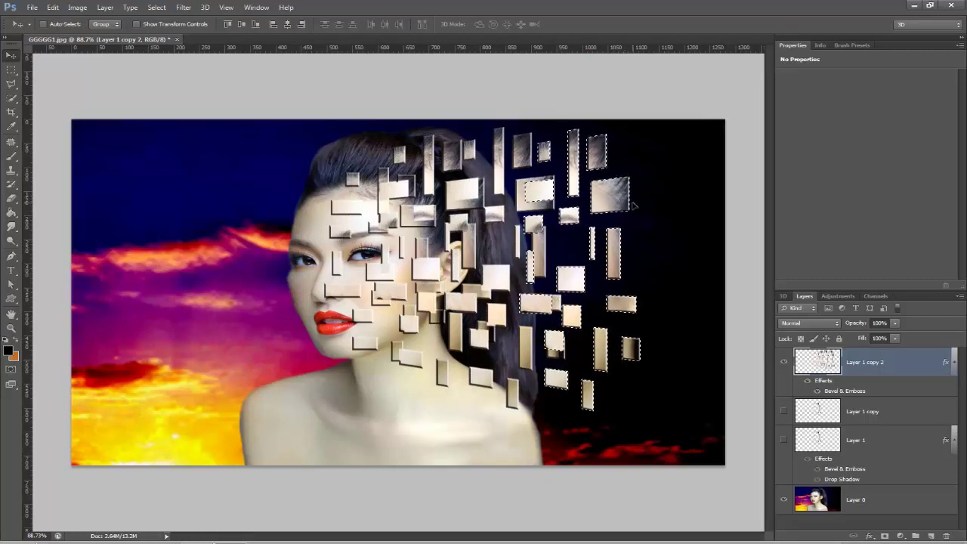
pyautogui.hotkey('ctrl', 't')
pyautogui.moveTo(580, 125); pyautogui.dragTo(580, 93)
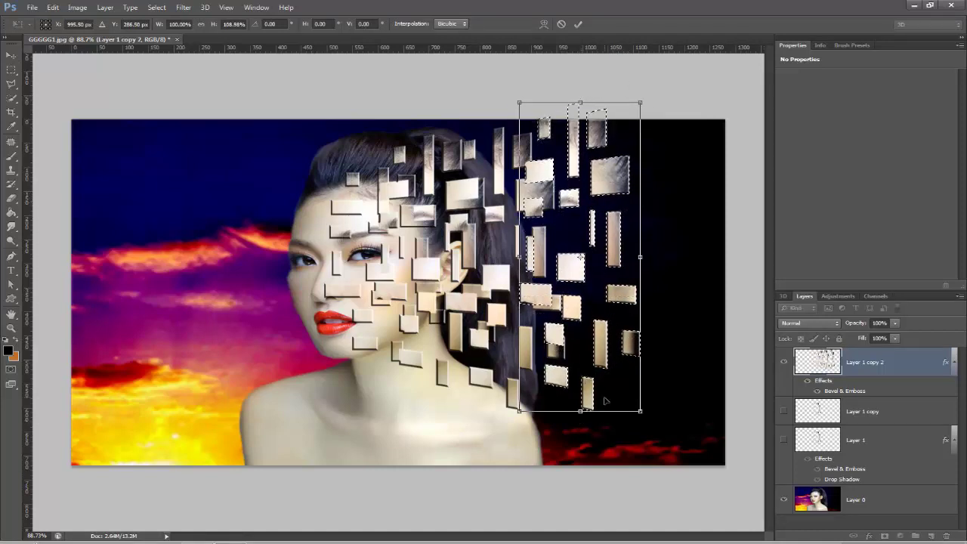
pyautogui.moveTo(580, 410); pyautogui.dragTo(588, 435)
pyautogui.rightClick(615, 254)
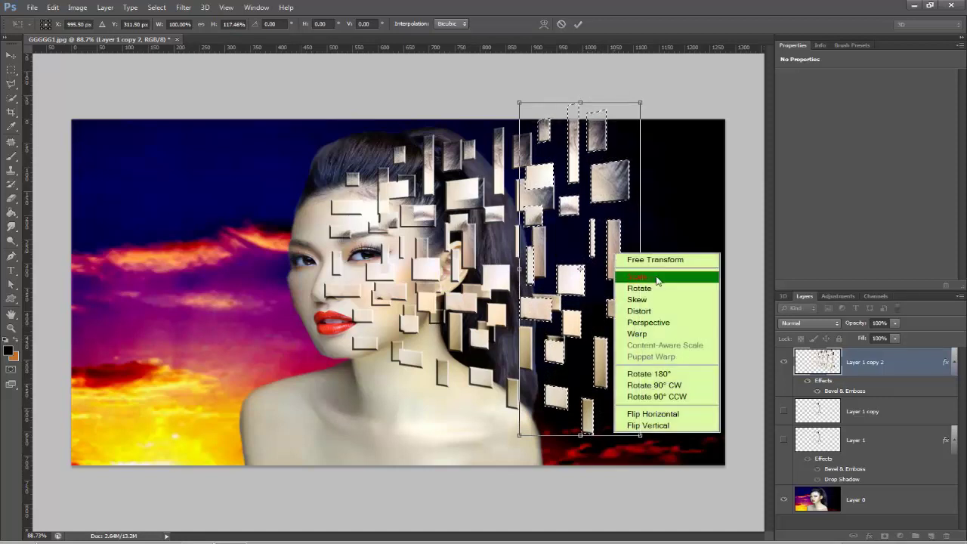
pyautogui.click(650, 322)
pyautogui.moveTo(641, 103); pyautogui.dragTo(639, 88)
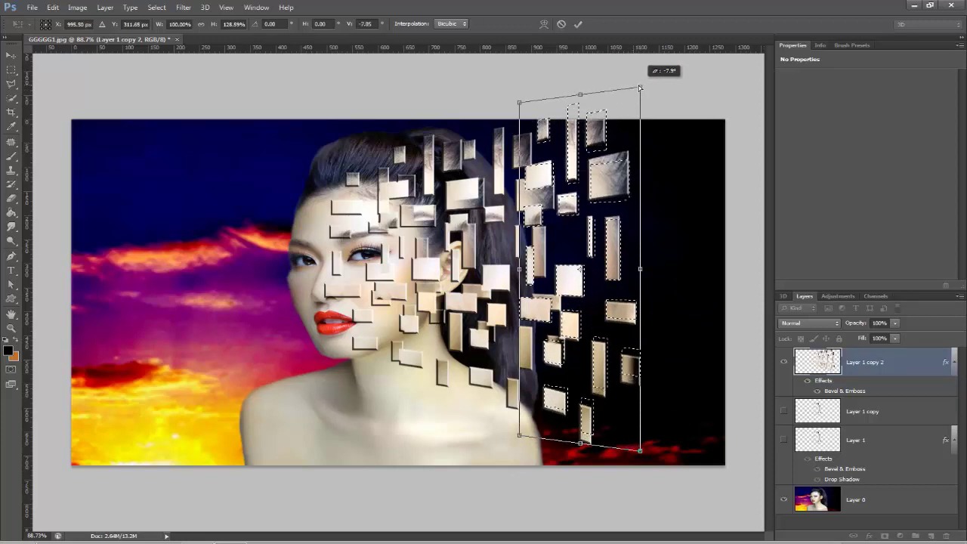
pyautogui.press('Return')
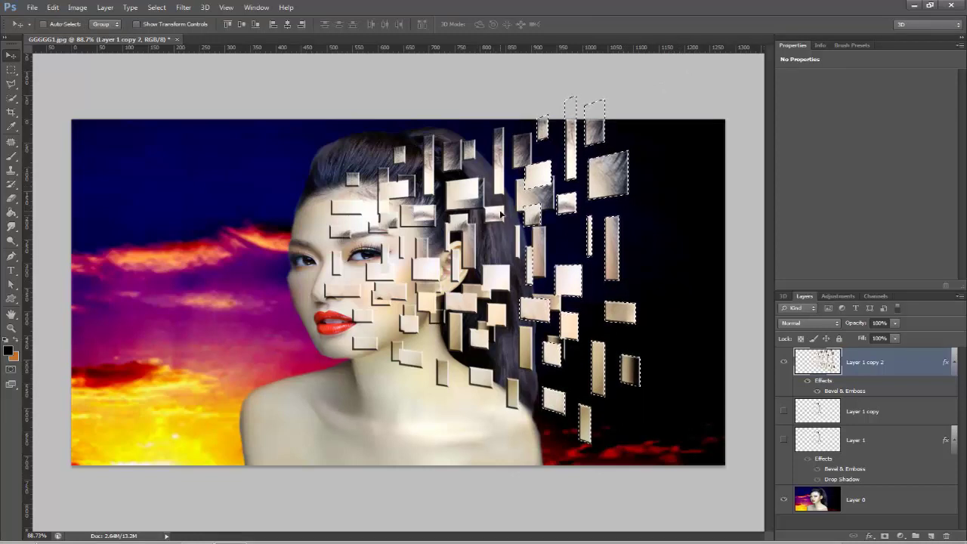
pyautogui.hotkey('ctrl', 'd')
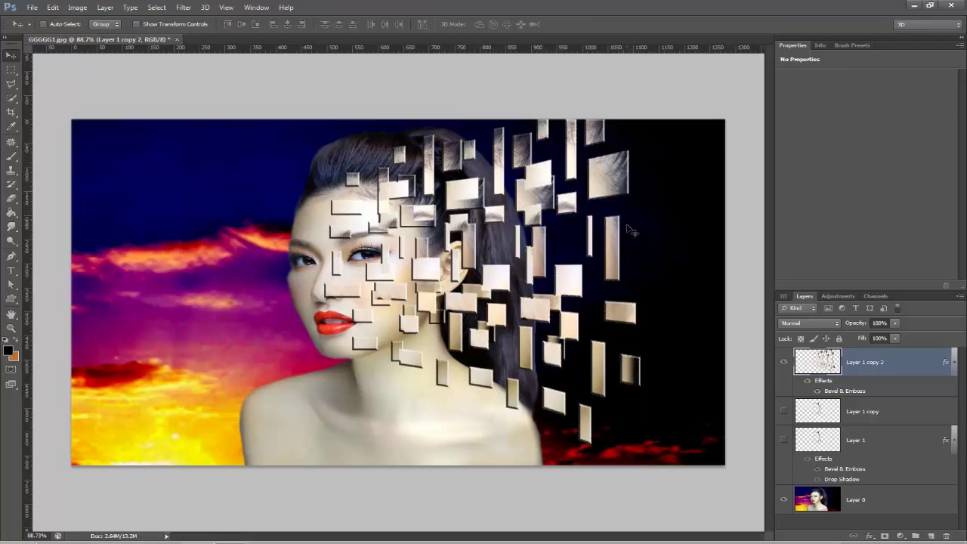
# Nudge Layer 1 copy 2's fragments right, collapse the effects lists, and hide both fragment layers.
pyautogui.click(784, 441)
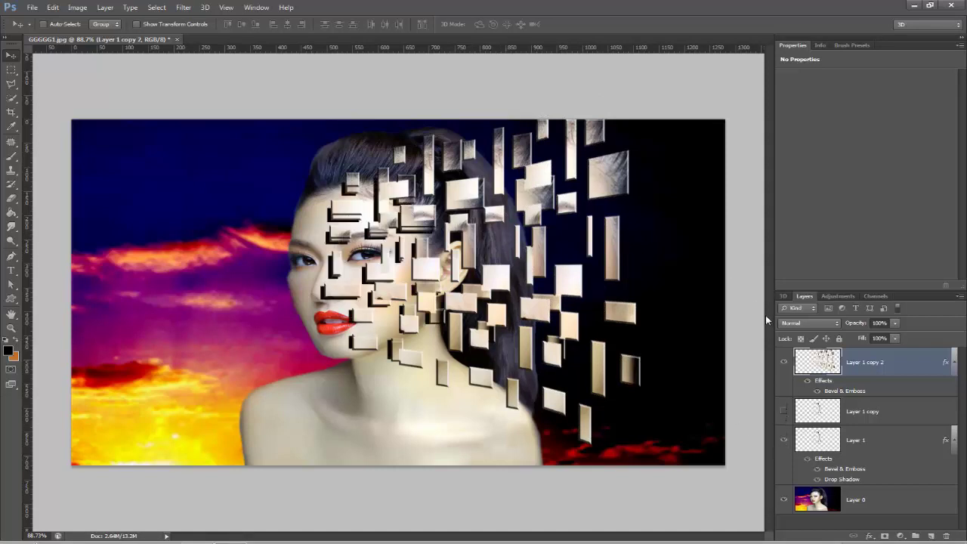
pyautogui.moveTo(392, 194); pyautogui.dragTo(404, 198)
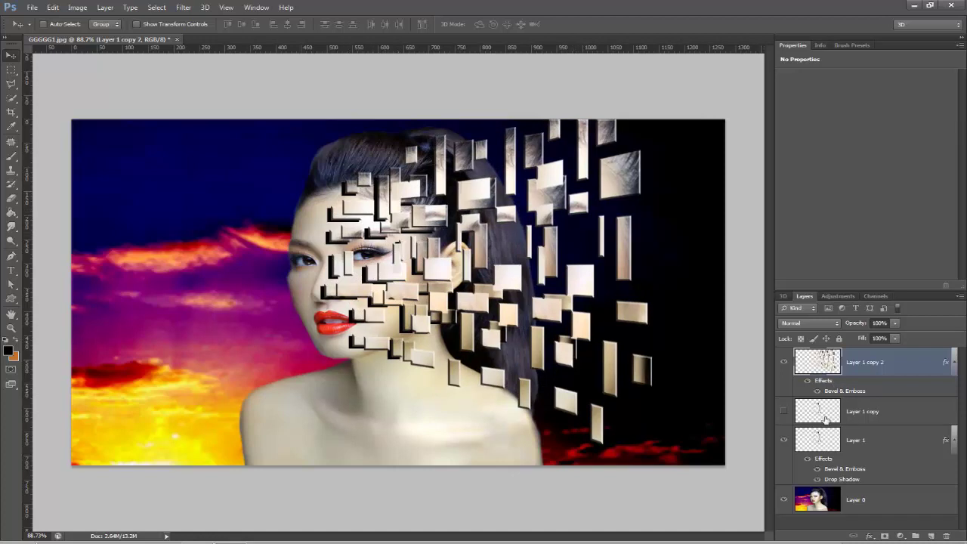
pyautogui.click(953, 365)
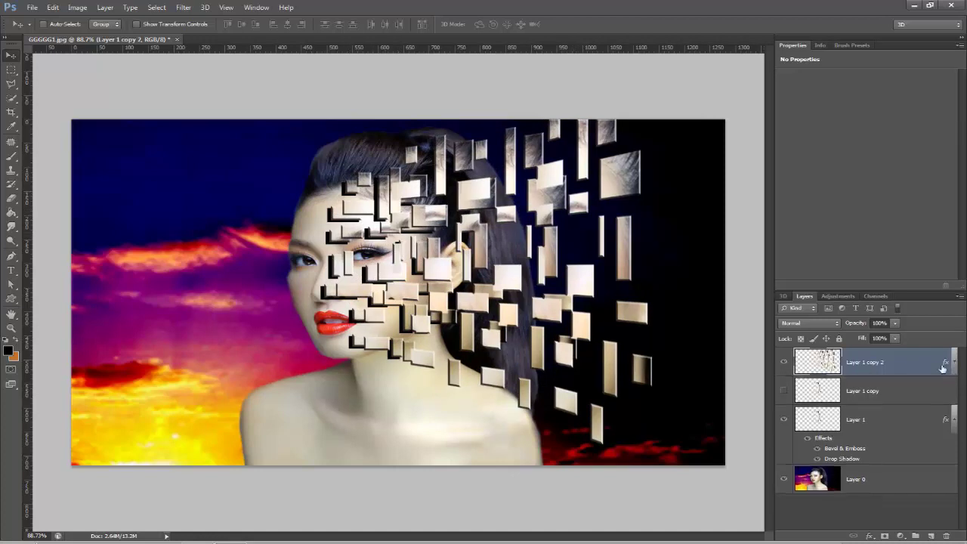
pyautogui.click(954, 420)
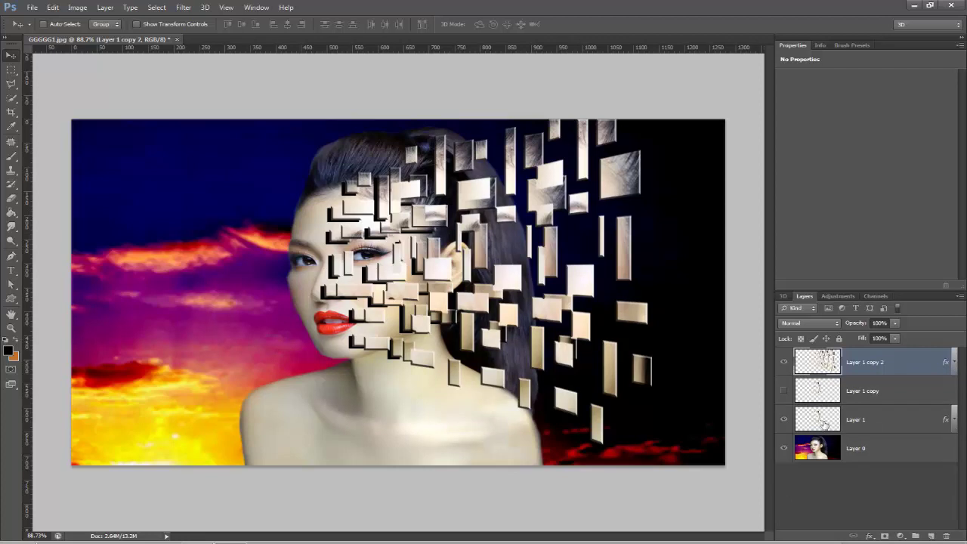
pyautogui.click(784, 420)
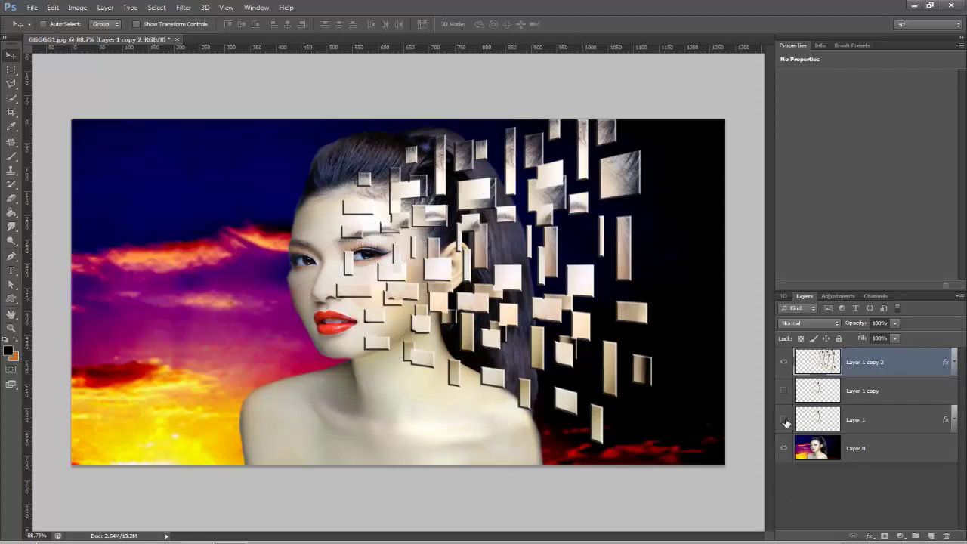
pyautogui.click(782, 365)
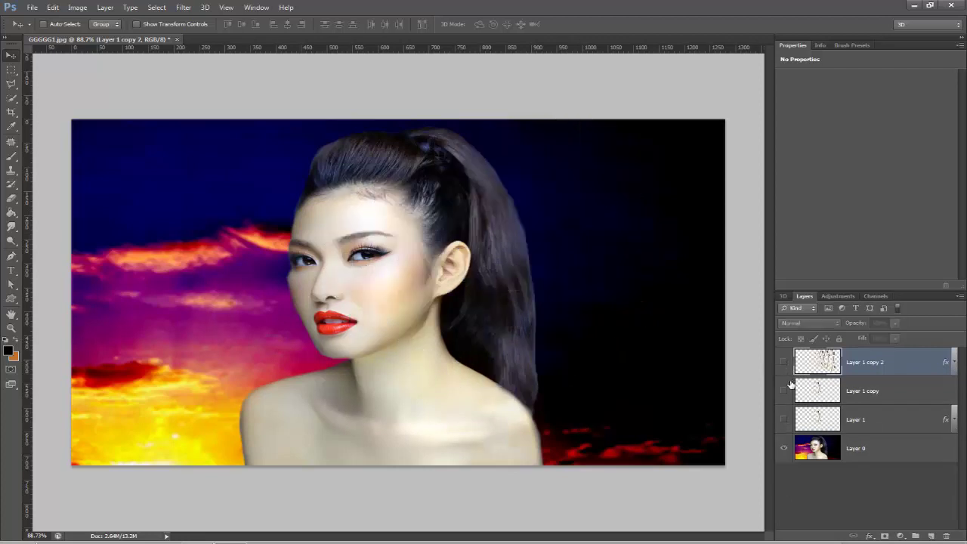
# Add a Bevel & Emboss to Layer 1 copy with near-zero depth and size 0.
pyautogui.doubleClick(884, 399)
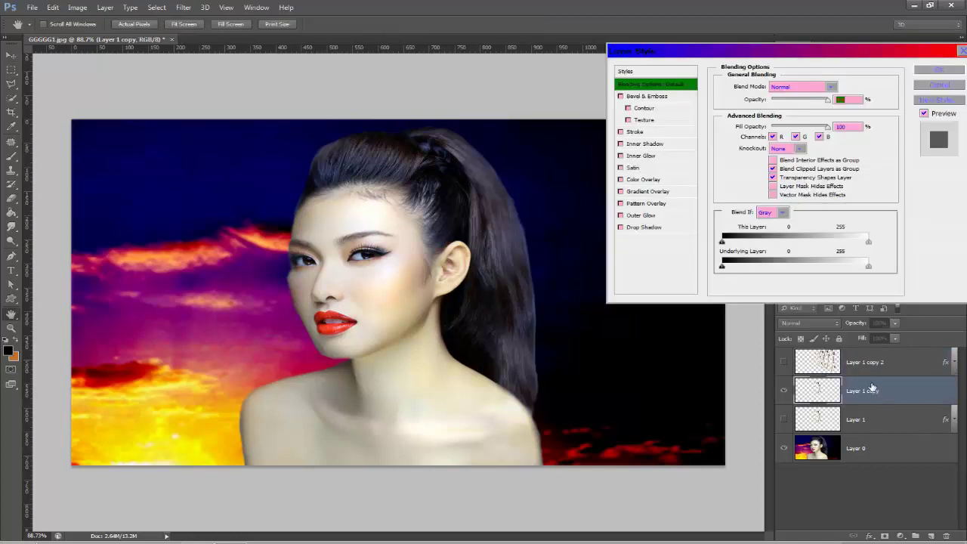
pyautogui.click(620, 97)
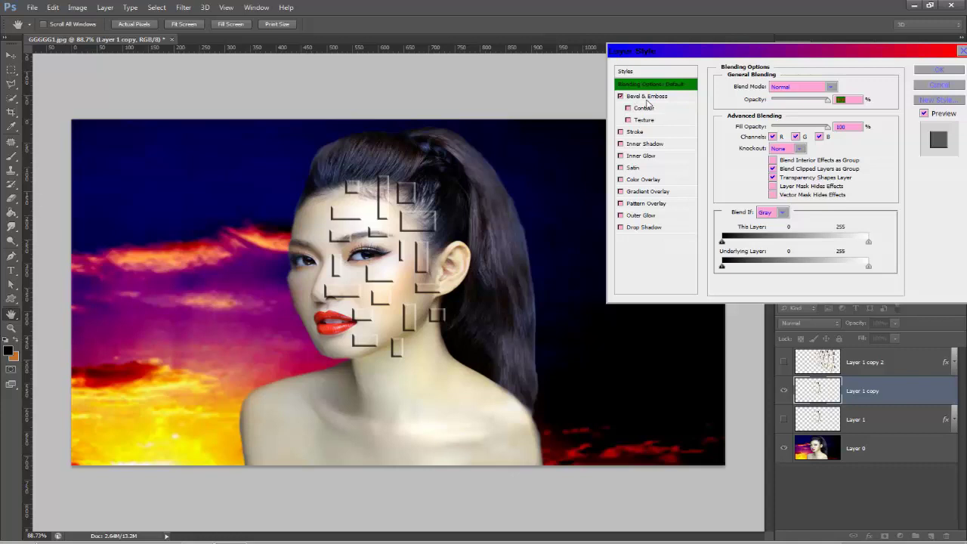
pyautogui.click(650, 96)
pyautogui.moveTo(774, 115); pyautogui.dragTo(752, 119)
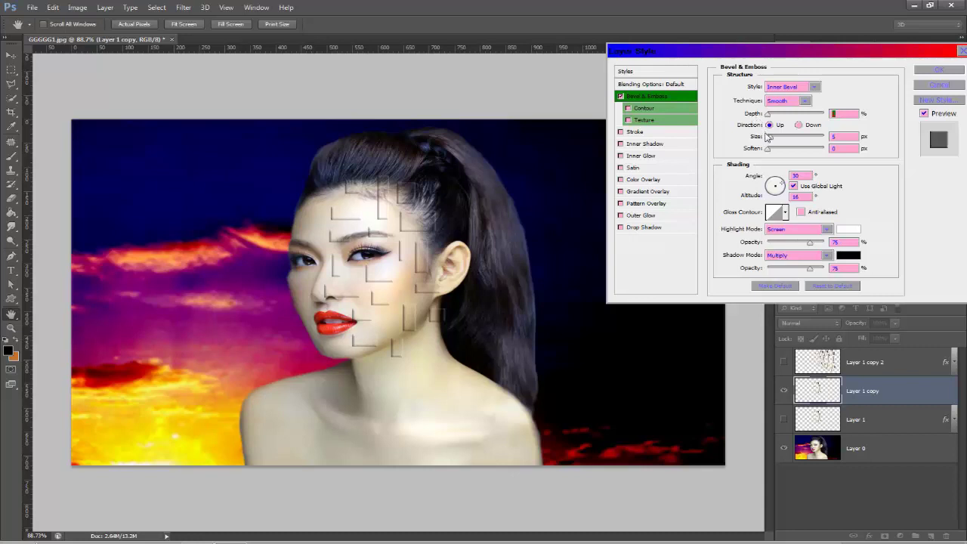
pyautogui.moveTo(770, 138)
pyautogui.mouseDown()
pyautogui.moveTo(759, 140)
pyautogui.moveTo(771, 119)
pyautogui.mouseUp()
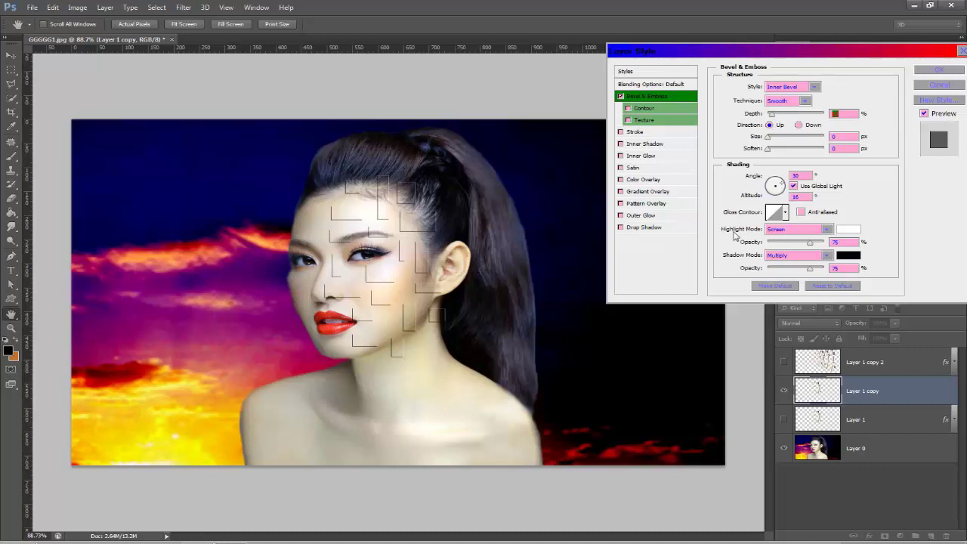
# Add a drop shadow with distance 0 and full opacity, and apply the style.
pyautogui.click(620, 228)
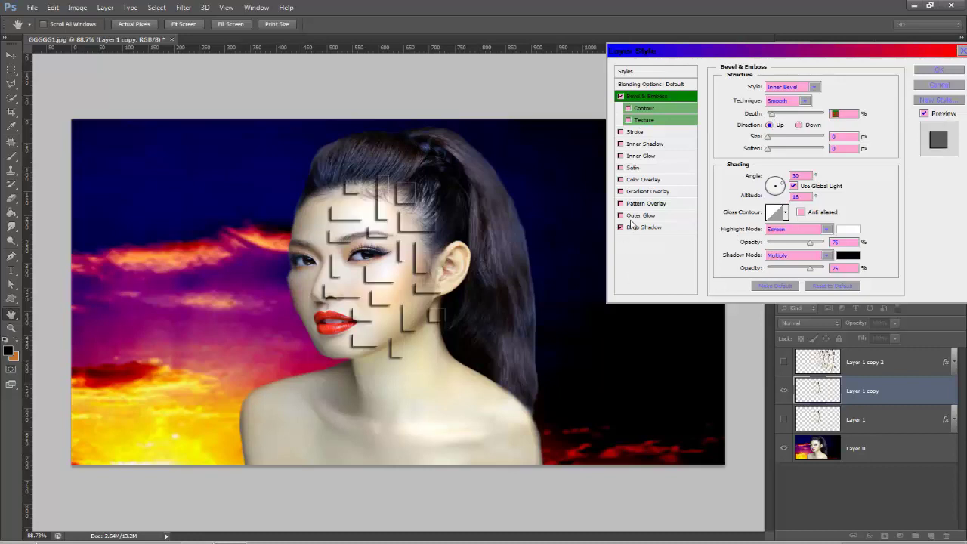
pyautogui.click(642, 228)
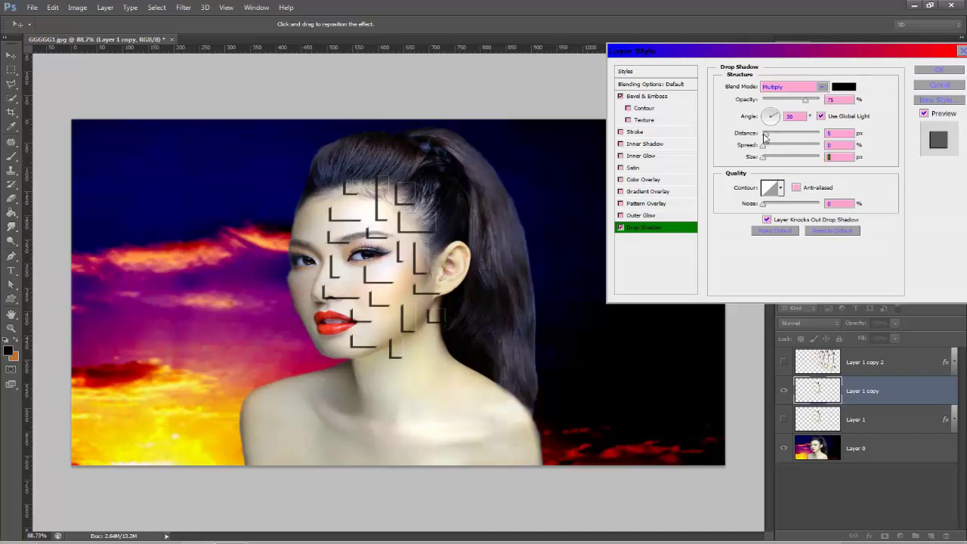
pyautogui.moveTo(766, 134); pyautogui.dragTo(766, 136)
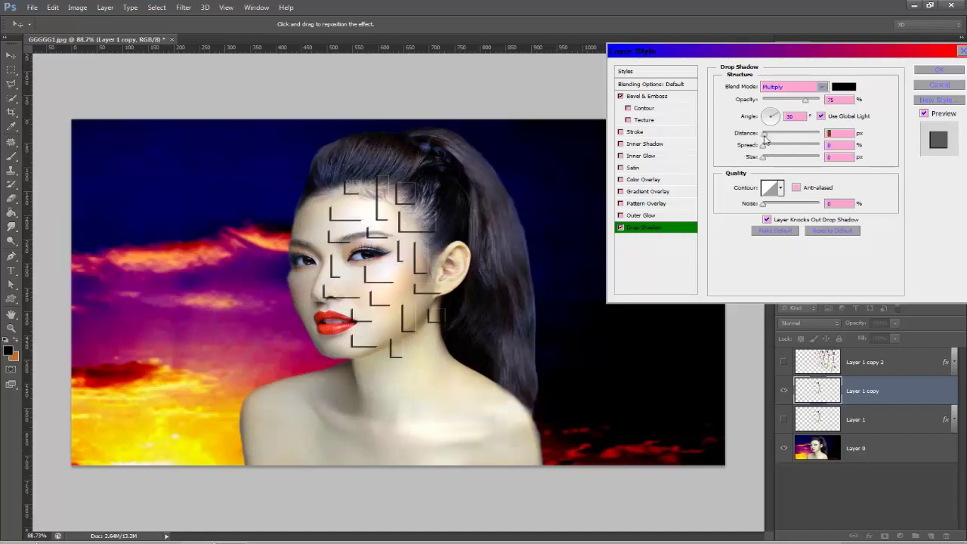
pyautogui.moveTo(806, 99); pyautogui.dragTo(833, 102)
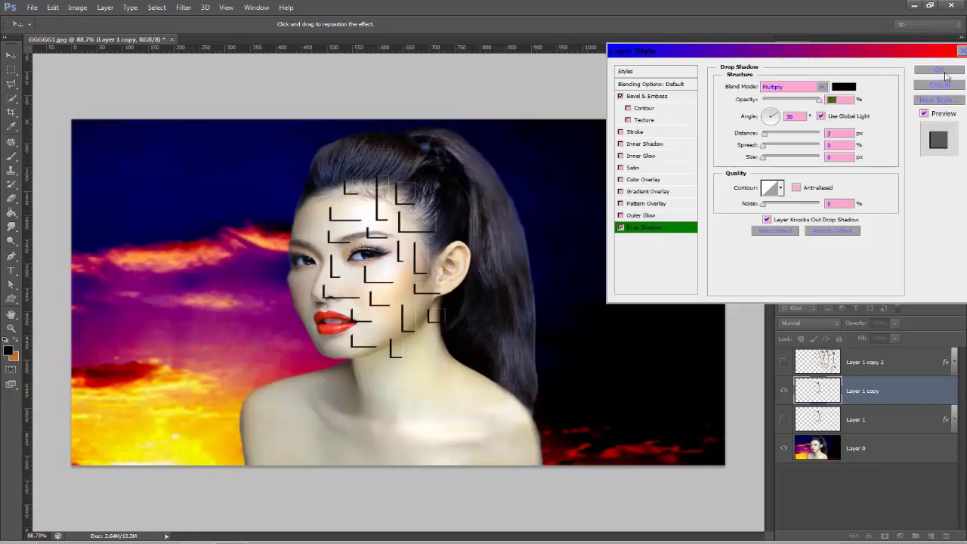
pyautogui.click(938, 69)
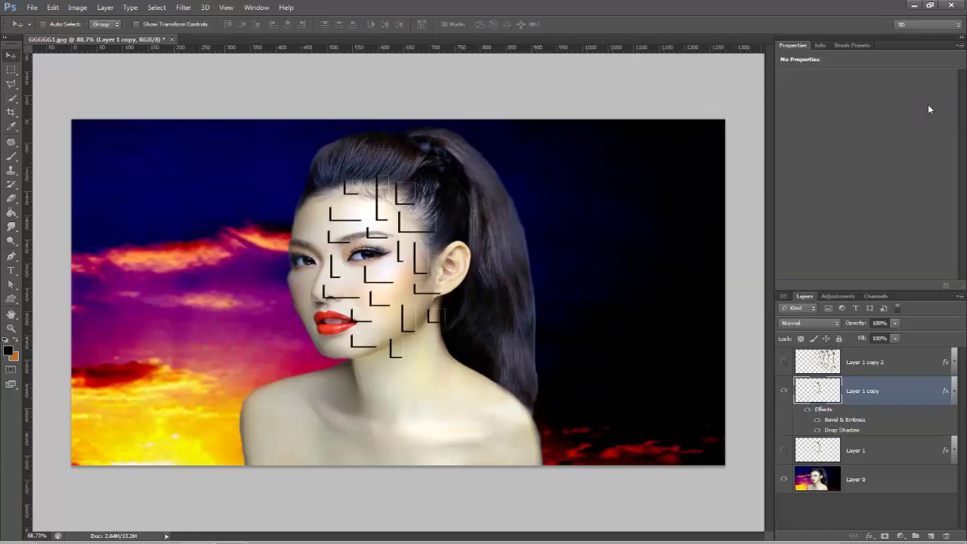
# Apply a Good-quality Zoom radial blur with repositioned centre, then shift the layer 32 px right.
pyautogui.click(954, 392)
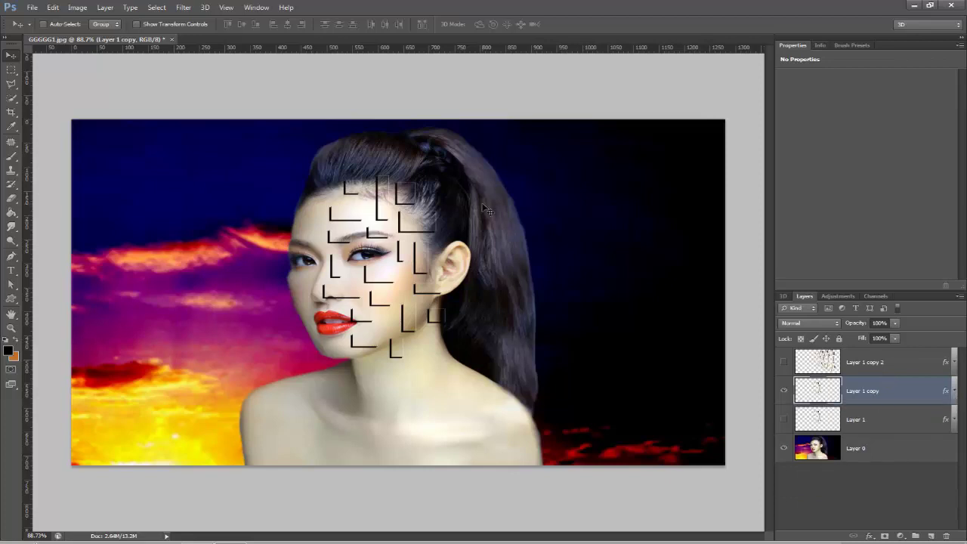
pyautogui.click(184, 8)
pyautogui.moveTo(227, 129)
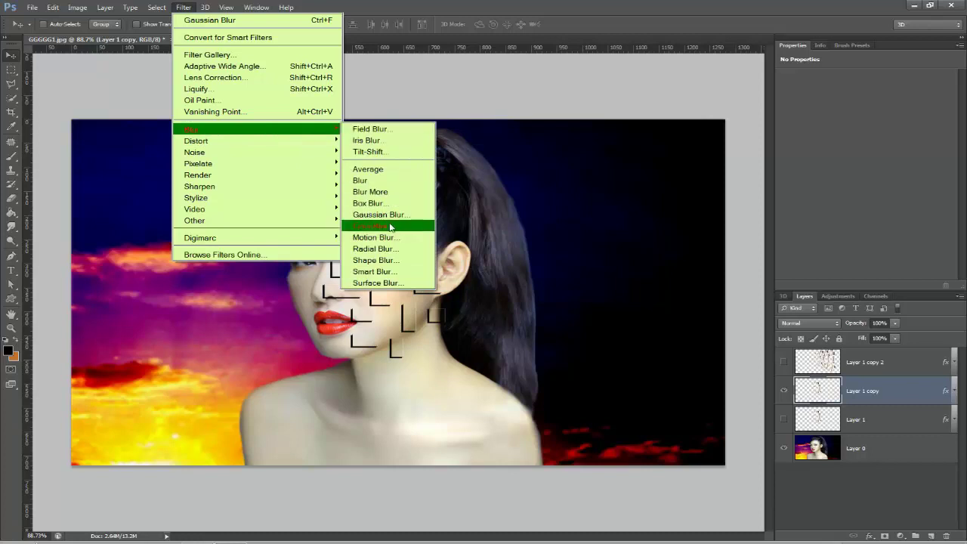
pyautogui.click(383, 250)
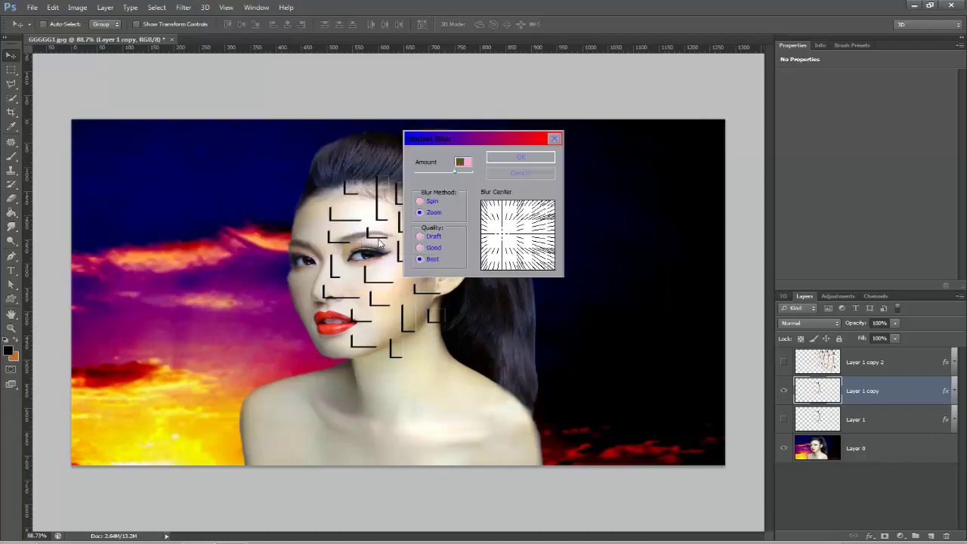
pyautogui.click(420, 248)
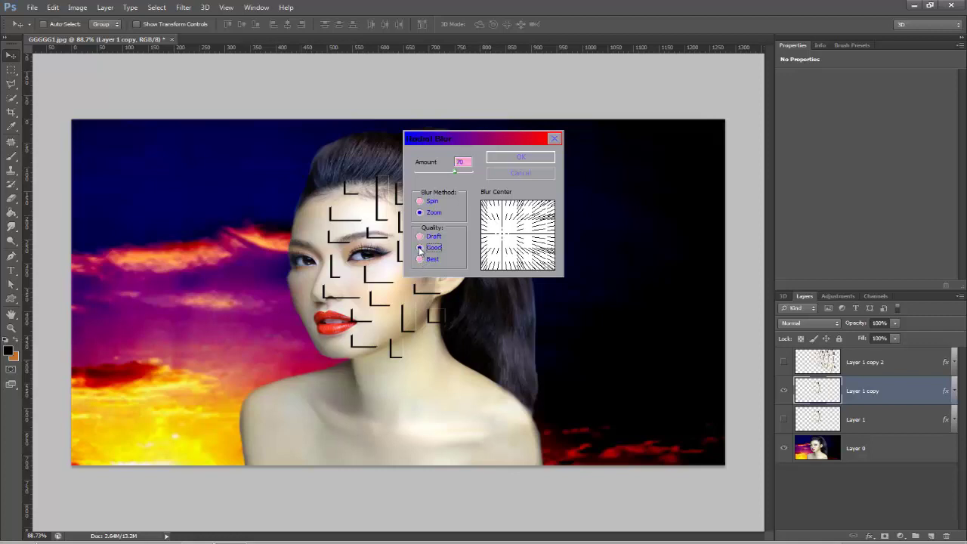
pyautogui.click(499, 236)
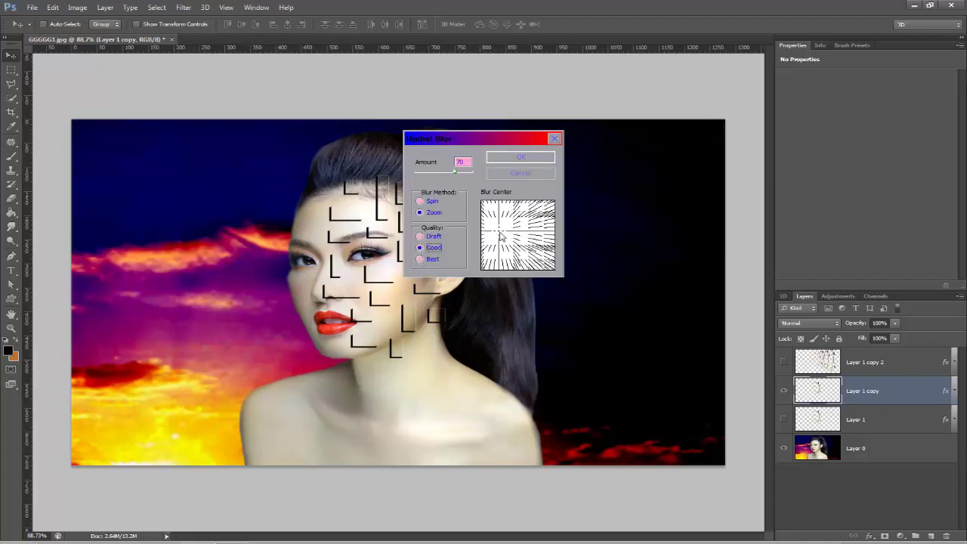
pyautogui.moveTo(500, 236); pyautogui.dragTo(498, 247)
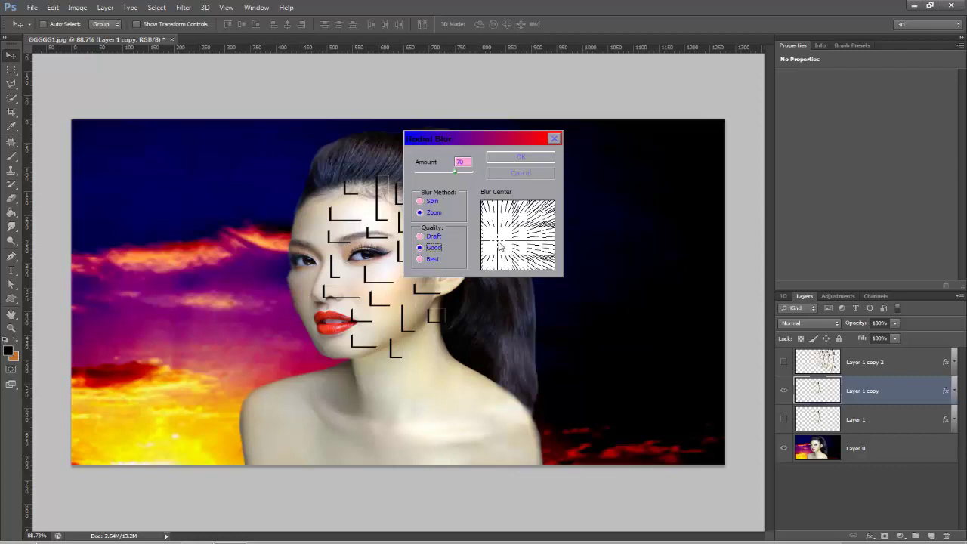
pyautogui.moveTo(498, 249); pyautogui.dragTo(504, 245)
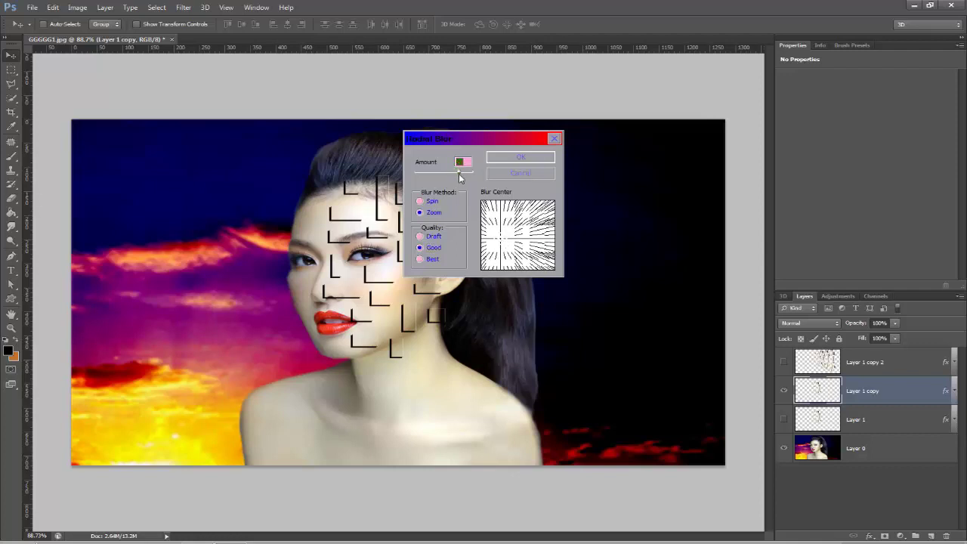
pyautogui.moveTo(456, 175); pyautogui.dragTo(468, 175)
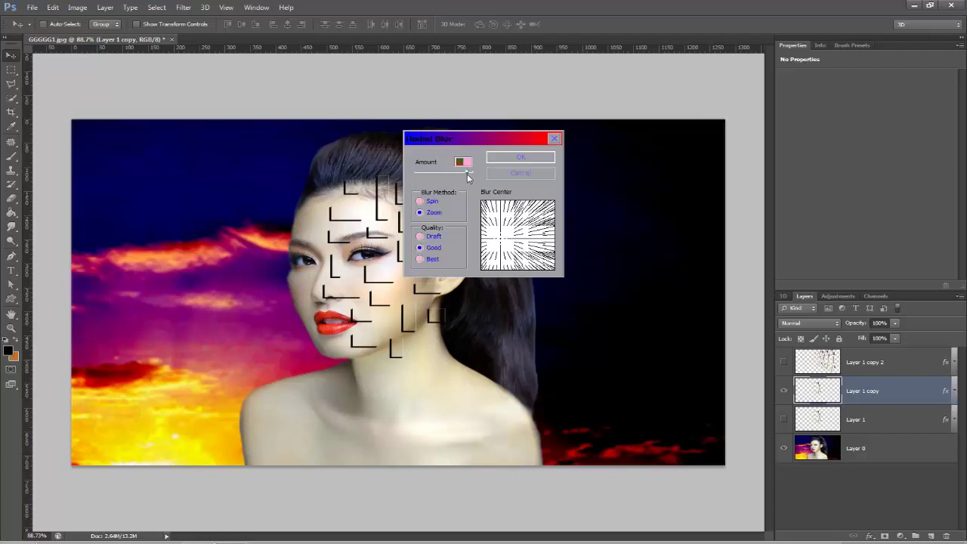
pyautogui.click(534, 157)
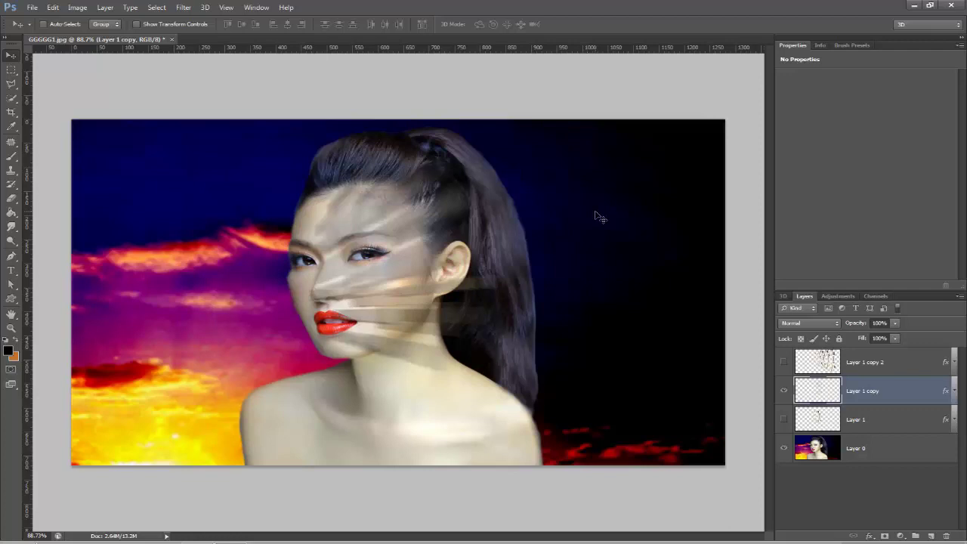
pyautogui.moveTo(386, 261); pyautogui.dragTo(407, 271)
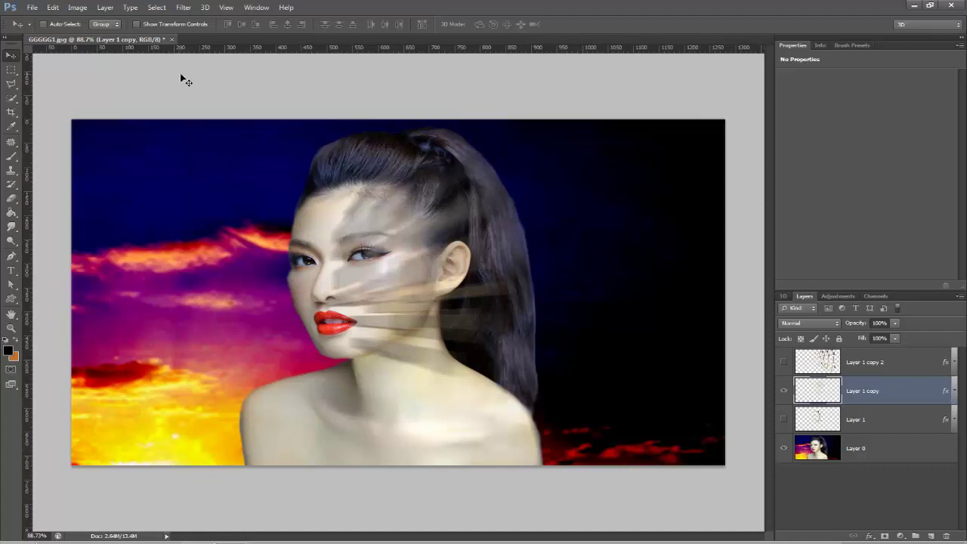
# Apply Hue/Saturation to Layer 1 copy with Hue +26, Saturation +85 and raised Lightness.
pyautogui.click(78, 8)
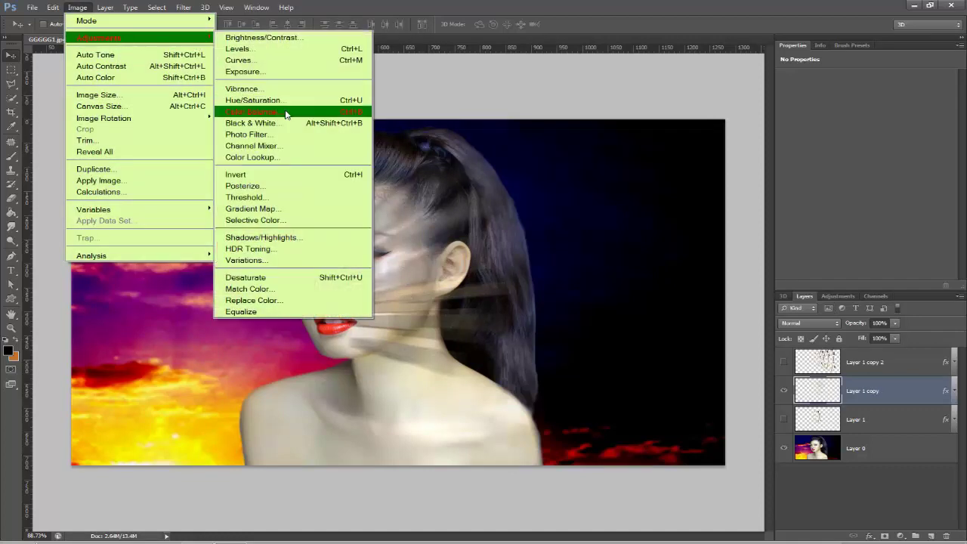
pyautogui.moveTo(114, 38)
pyautogui.click(288, 109)
pyautogui.moveTo(816, 200); pyautogui.dragTo(867, 201)
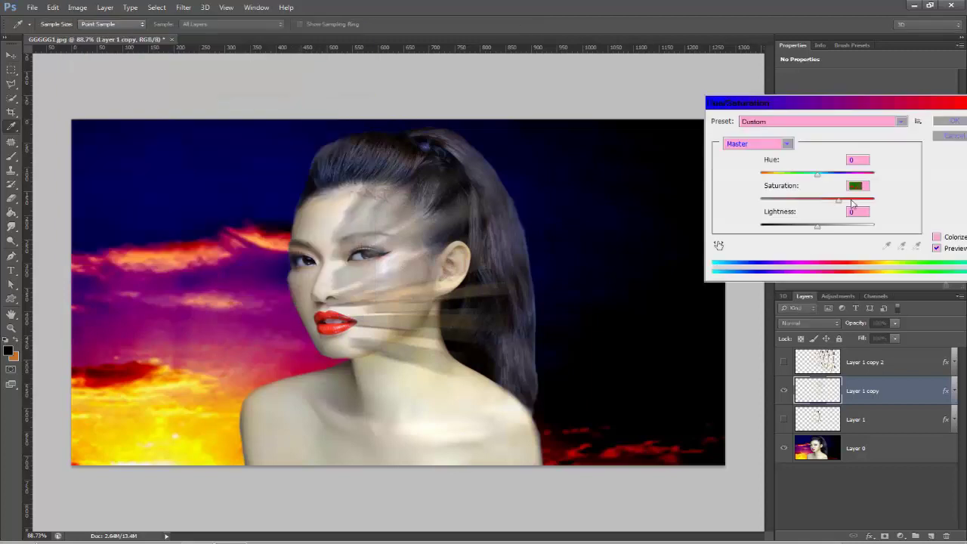
pyautogui.moveTo(817, 175); pyautogui.dragTo(833, 177)
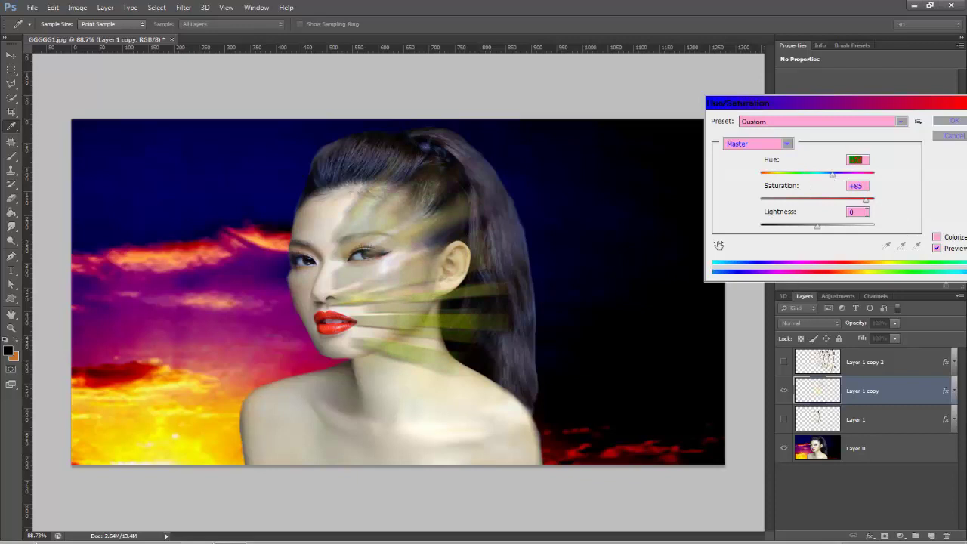
pyautogui.moveTo(814, 229); pyautogui.dragTo(856, 229)
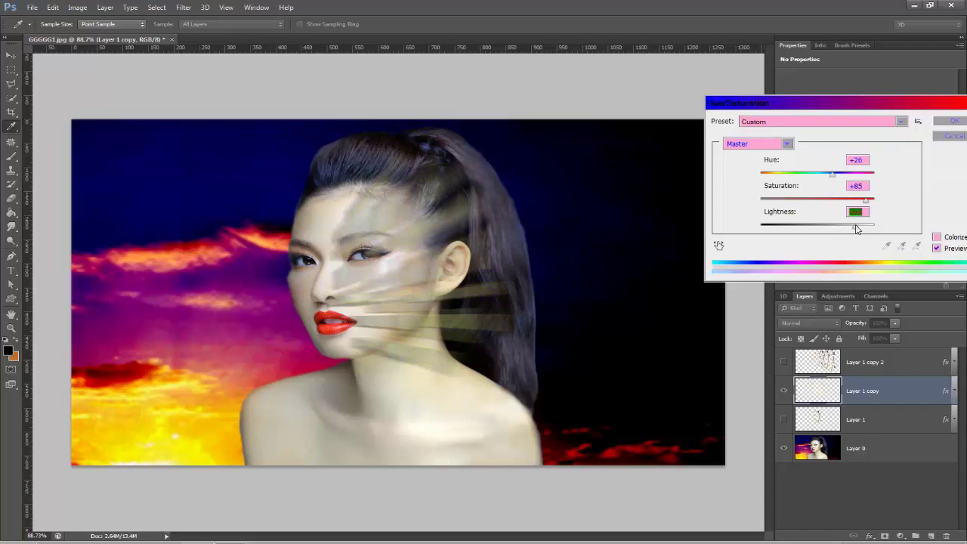
pyautogui.click(956, 122)
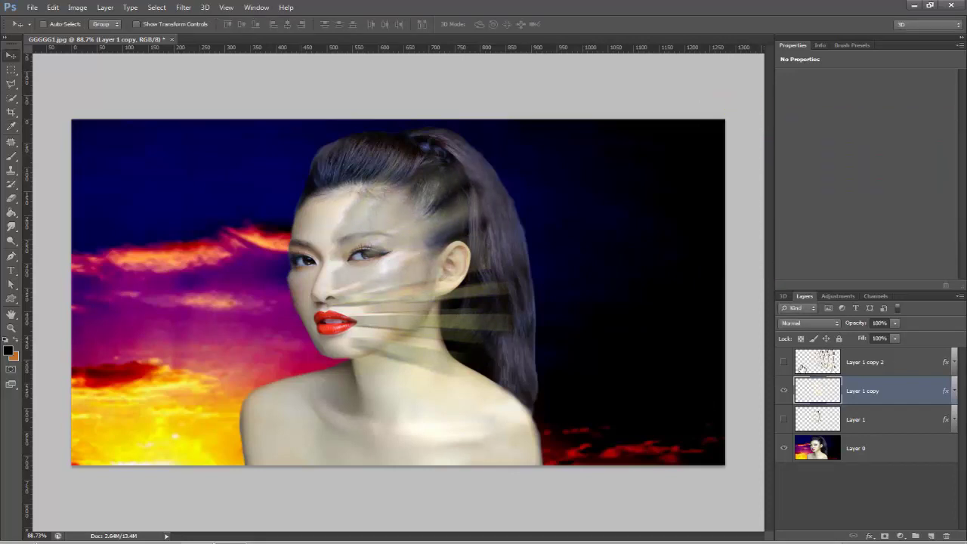
# Show Layer 1 copy 2 and Layer 1 again, and nudge Layer 1 copy slightly right.
pyautogui.click(784, 362)
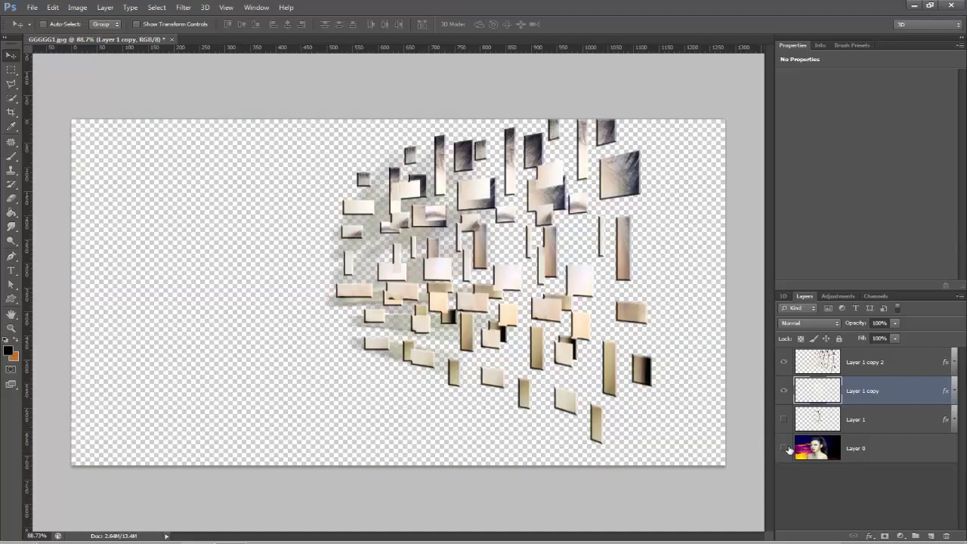
pyautogui.click(784, 447)
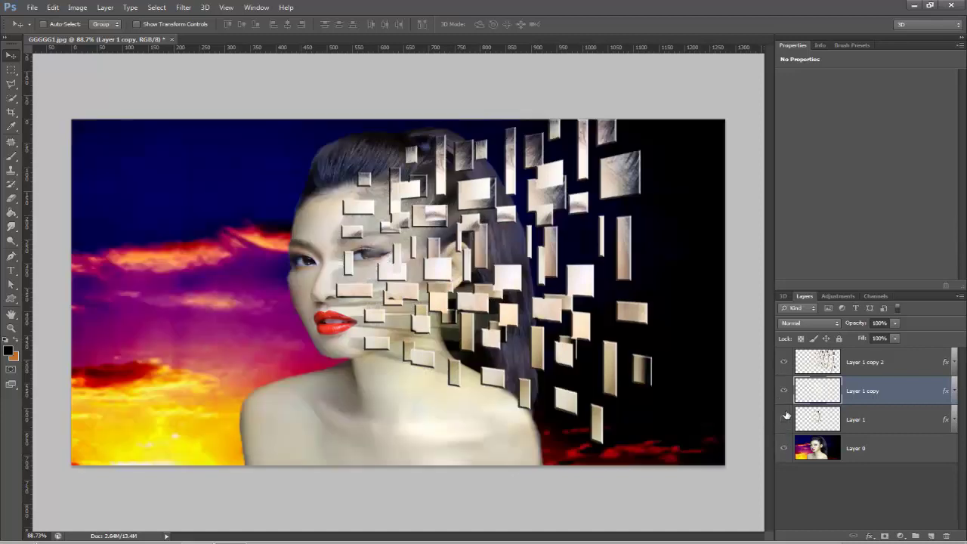
pyautogui.click(783, 419)
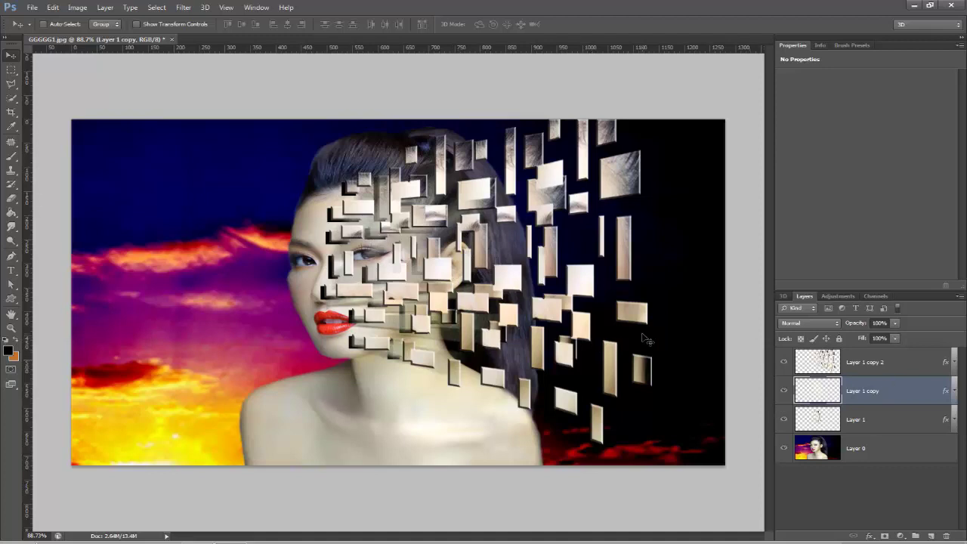
pyautogui.moveTo(415, 282)
pyautogui.mouseDown()
pyautogui.moveTo(430, 285)
pyautogui.moveTo(413, 283)
pyautogui.mouseUp()
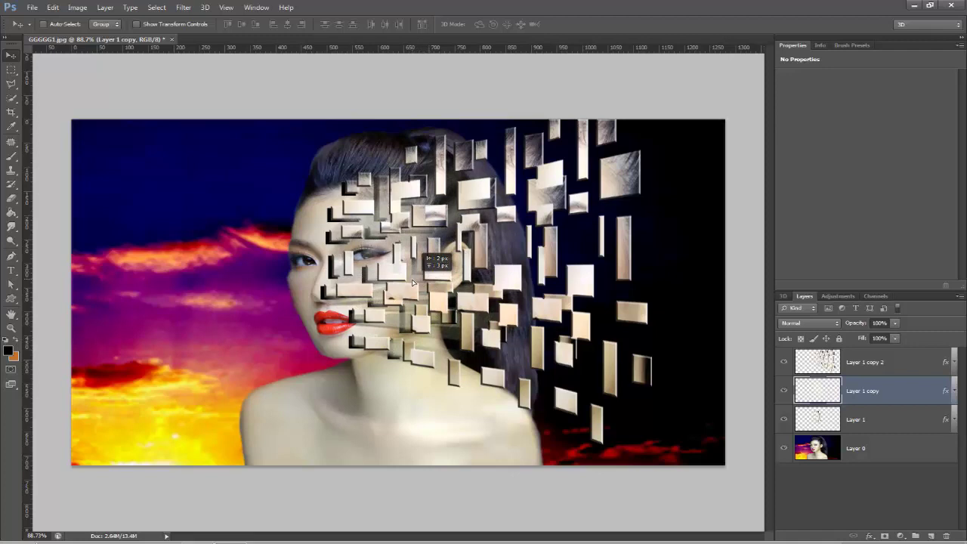
# Stretch Layer 1 copy's streaks to about 220% width and 163% height across the right side.
pyautogui.moveTo(413, 283); pyautogui.dragTo(414, 284)
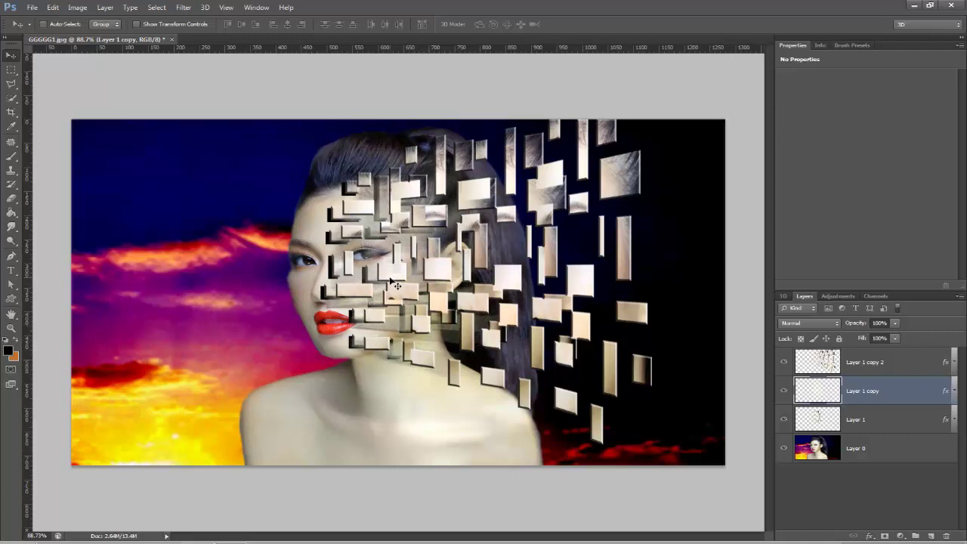
pyautogui.hotkey('ctrl', 't')
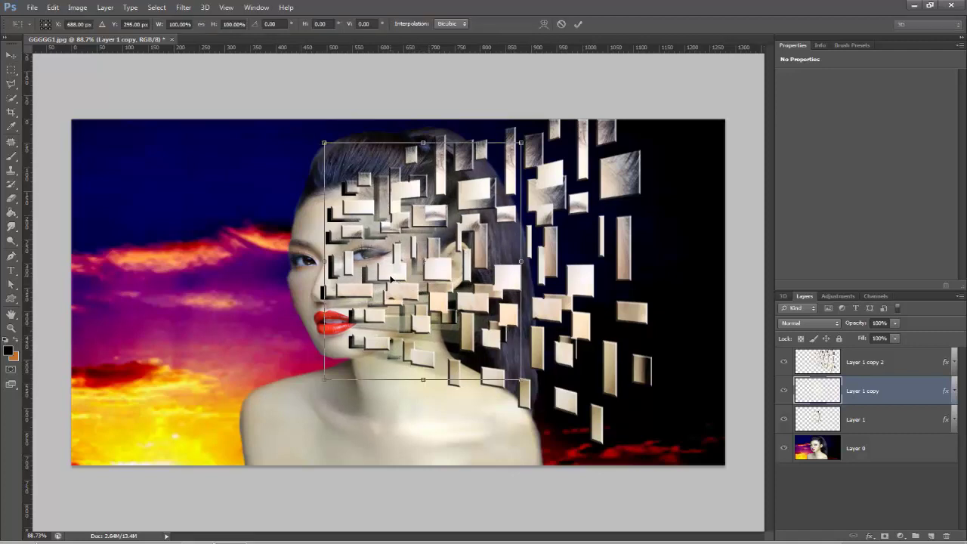
pyautogui.moveTo(424, 141); pyautogui.dragTo(423, 118)
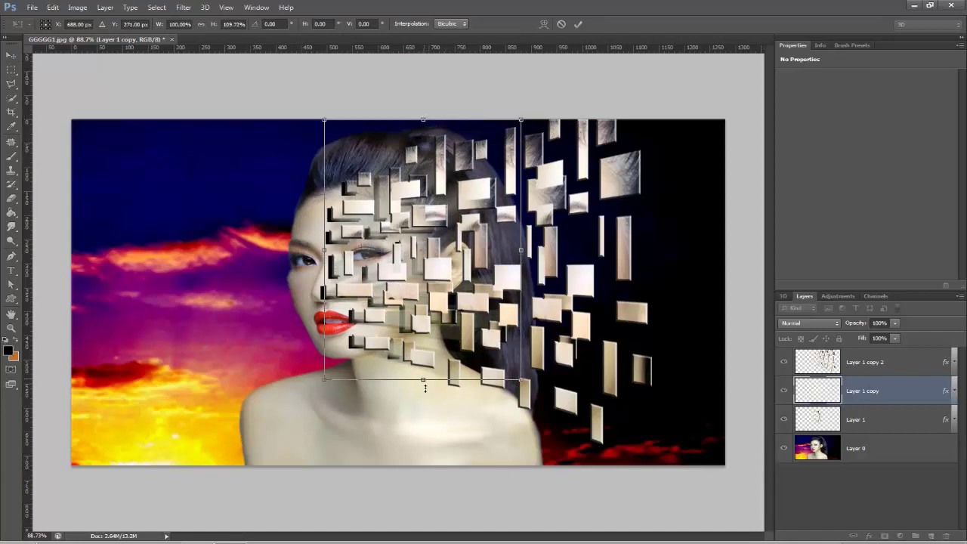
pyautogui.moveTo(425, 389); pyautogui.dragTo(424, 395)
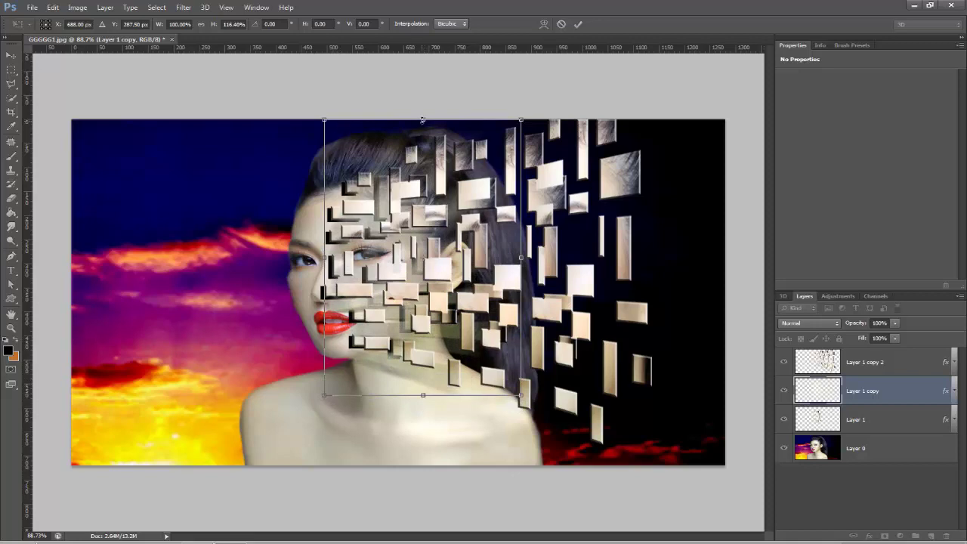
pyautogui.moveTo(422, 120); pyautogui.dragTo(422, 103)
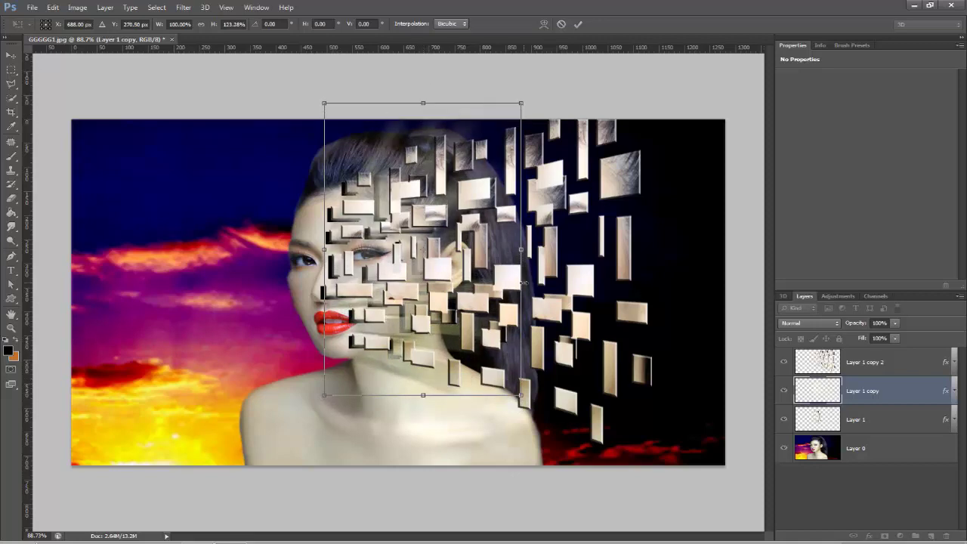
pyautogui.moveTo(522, 249); pyautogui.dragTo(757, 229)
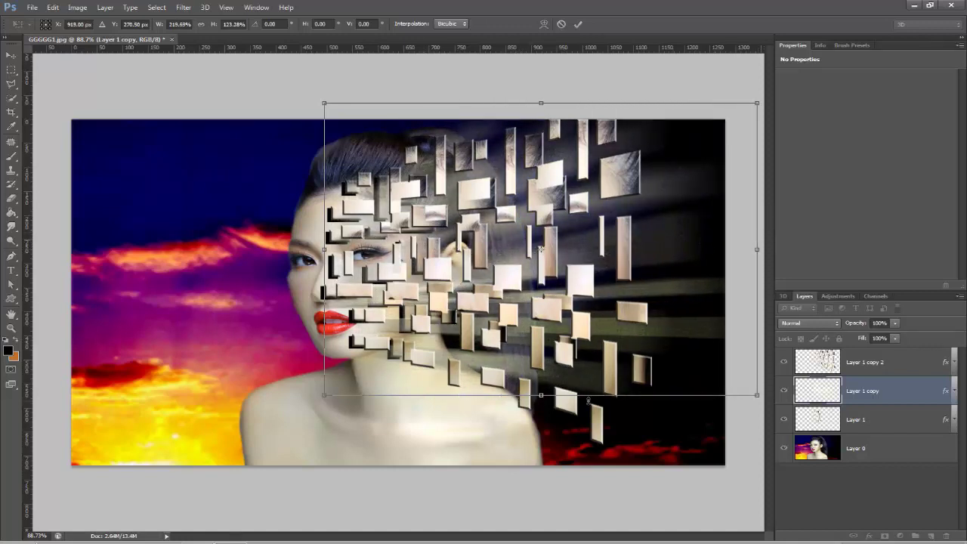
pyautogui.moveTo(542, 395); pyautogui.dragTo(541, 439)
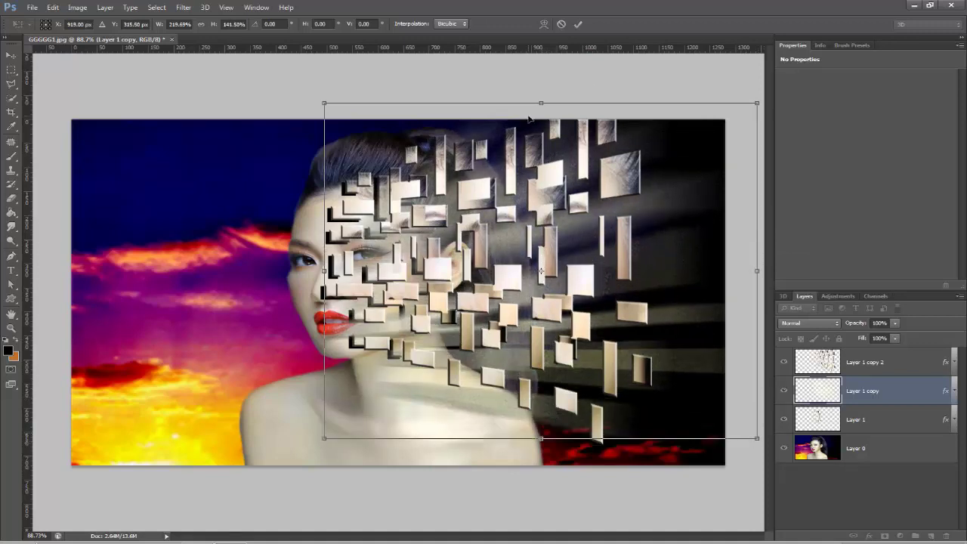
pyautogui.moveTo(541, 103); pyautogui.dragTo(541, 53)
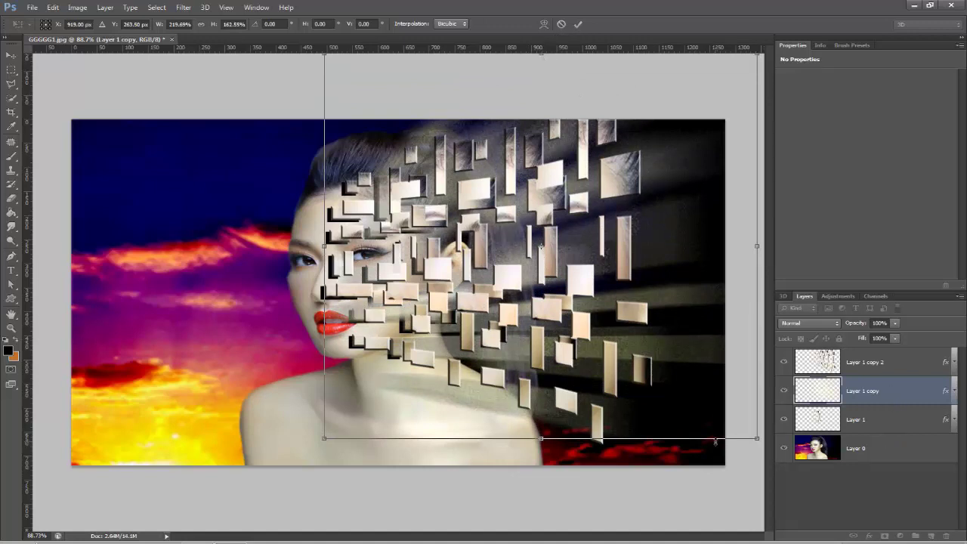
pyautogui.press('Return')
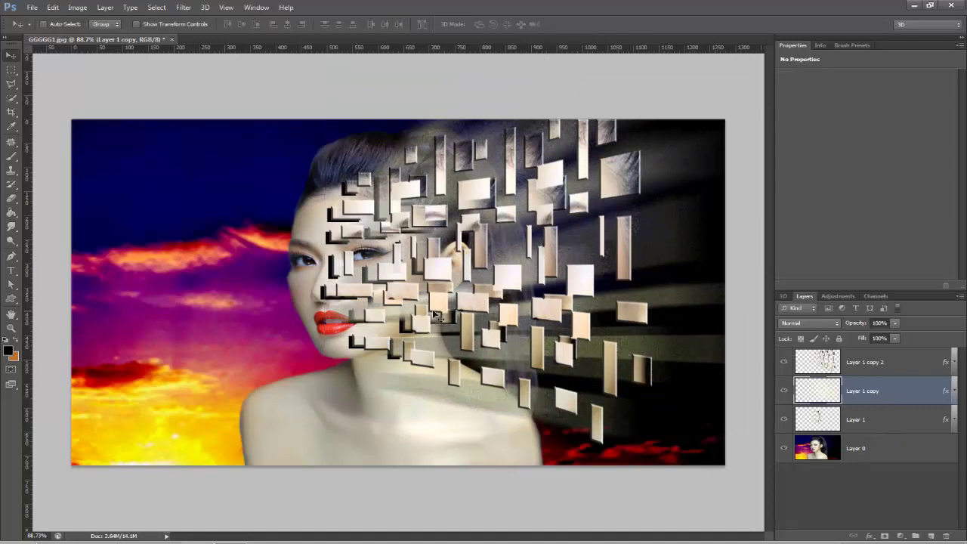
pyautogui.moveTo(436, 315); pyautogui.dragTo(427, 309)
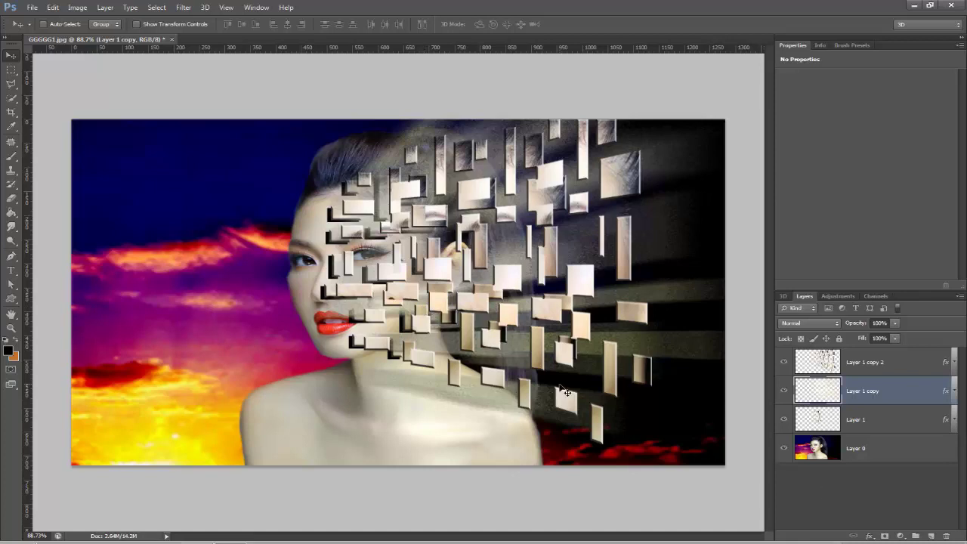
# Darken Layer 1 copy with Levels, raising the black point and setting midtones near 0.44.
pyautogui.click(77, 8)
pyautogui.moveTo(98, 37)
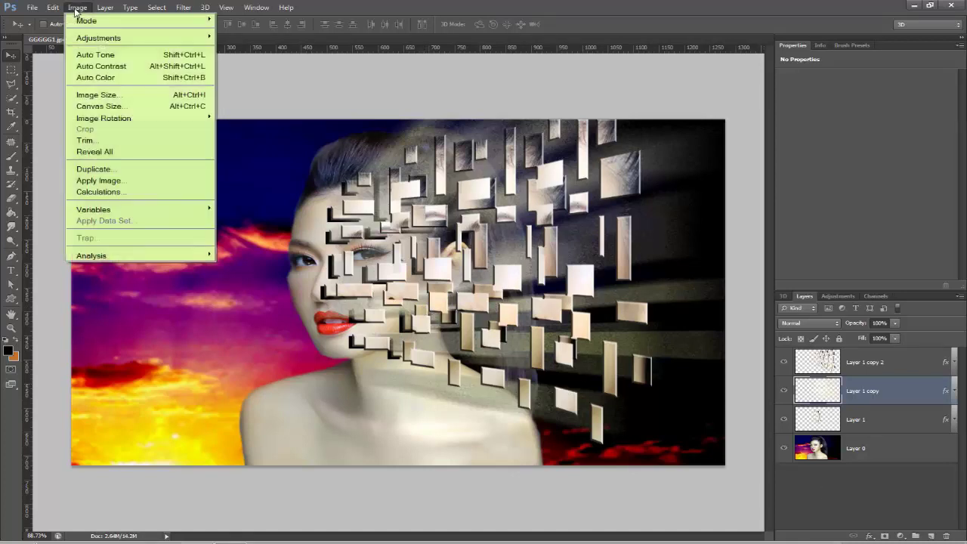
pyautogui.click(277, 50)
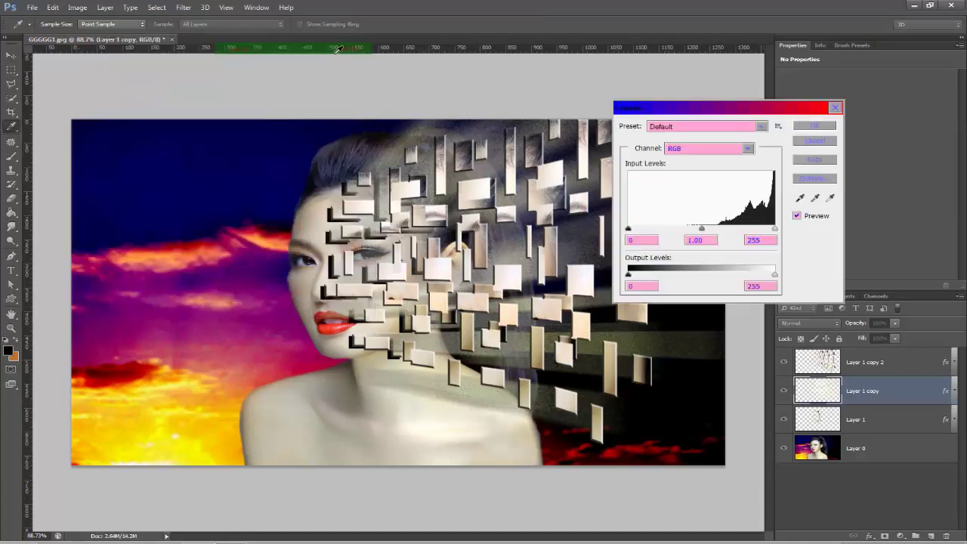
pyautogui.moveTo(703, 229); pyautogui.dragTo(767, 229)
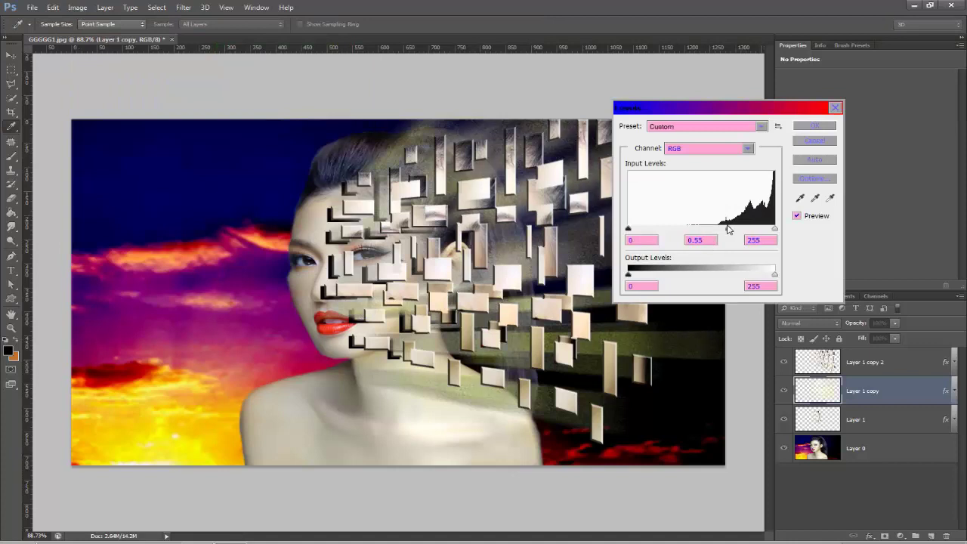
pyautogui.moveTo(766, 229); pyautogui.dragTo(763, 232)
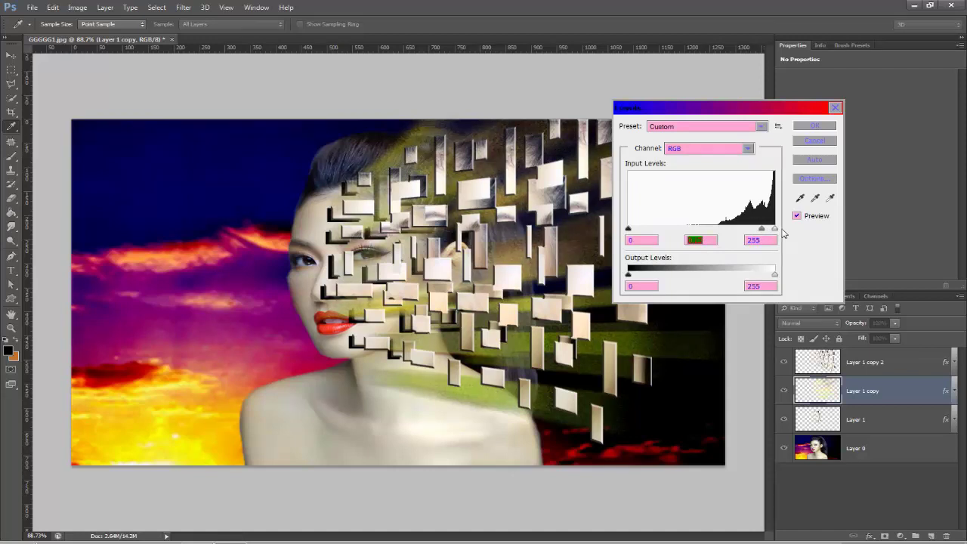
pyautogui.moveTo(628, 229)
pyautogui.mouseDown()
pyautogui.moveTo(674, 230)
pyautogui.moveTo(628, 229)
pyautogui.mouseUp()
pyautogui.moveTo(762, 229)
pyautogui.mouseDown()
pyautogui.moveTo(735, 230)
pyautogui.moveTo(753, 229)
pyautogui.mouseUp()
pyautogui.click(816, 126)
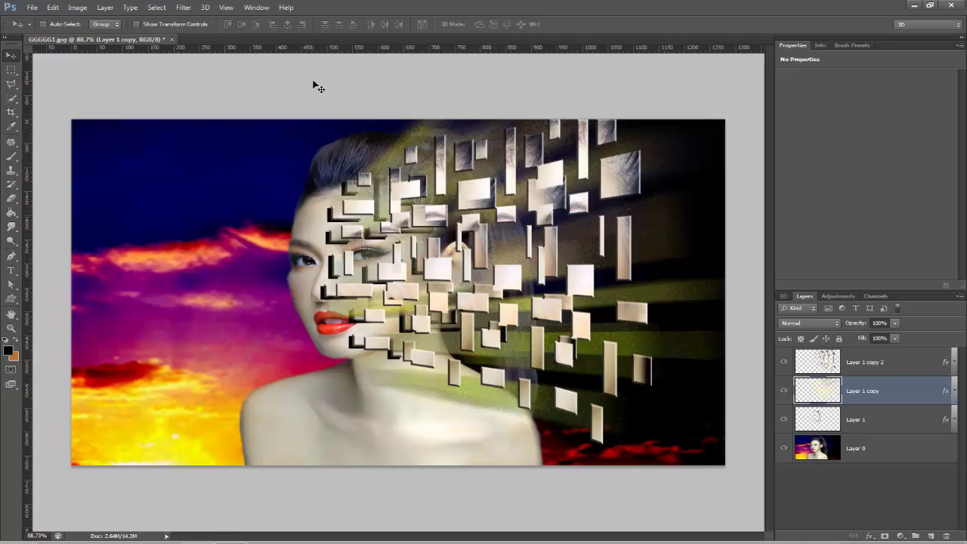
# Apply an 8.2-pixel Gaussian Blur to the Layer 1 copy streaks.
pyautogui.click(185, 8)
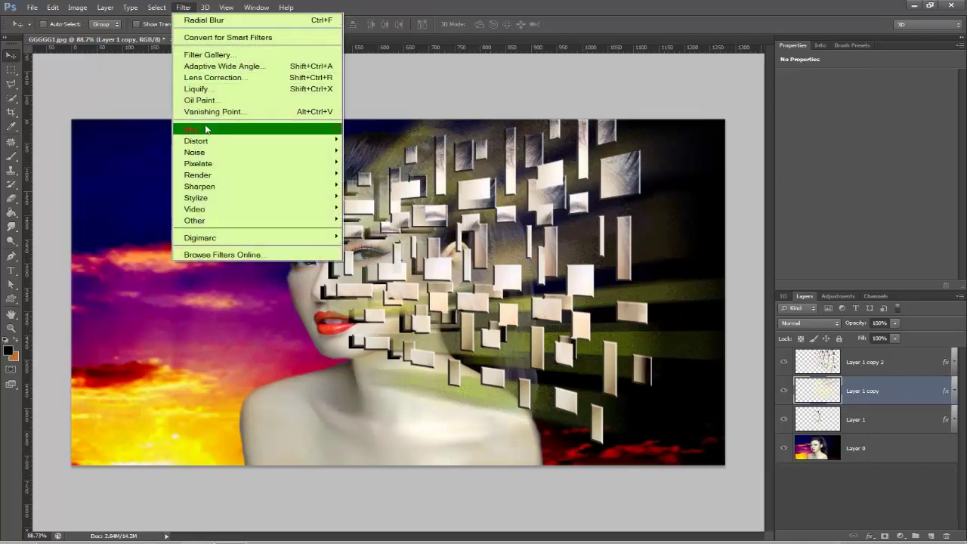
pyautogui.moveTo(226, 129)
pyautogui.click(404, 215)
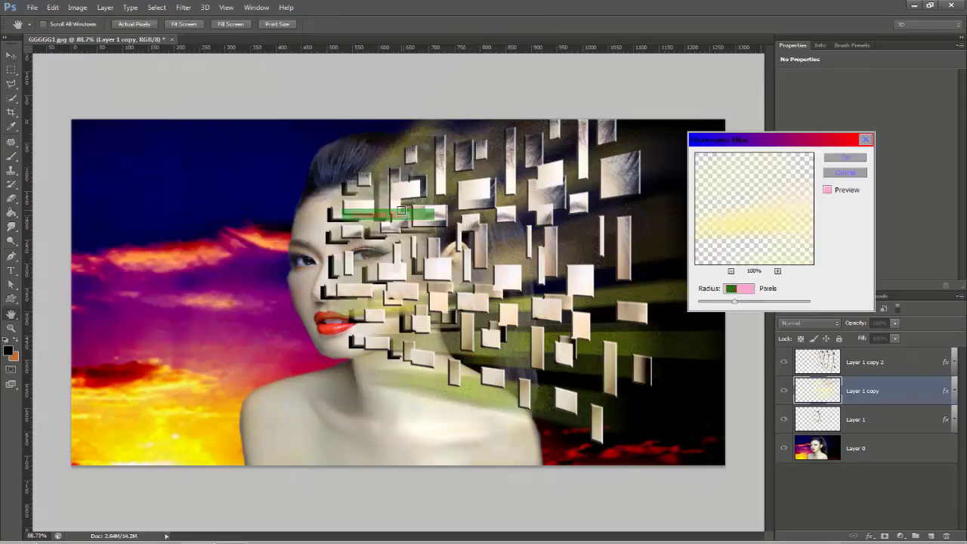
pyautogui.moveTo(729, 304); pyautogui.dragTo(746, 306)
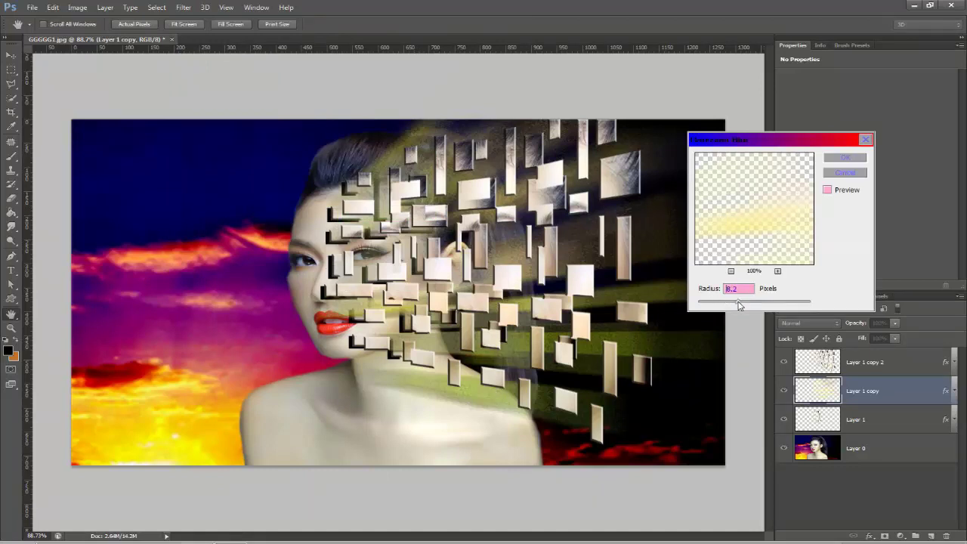
pyautogui.click(858, 156)
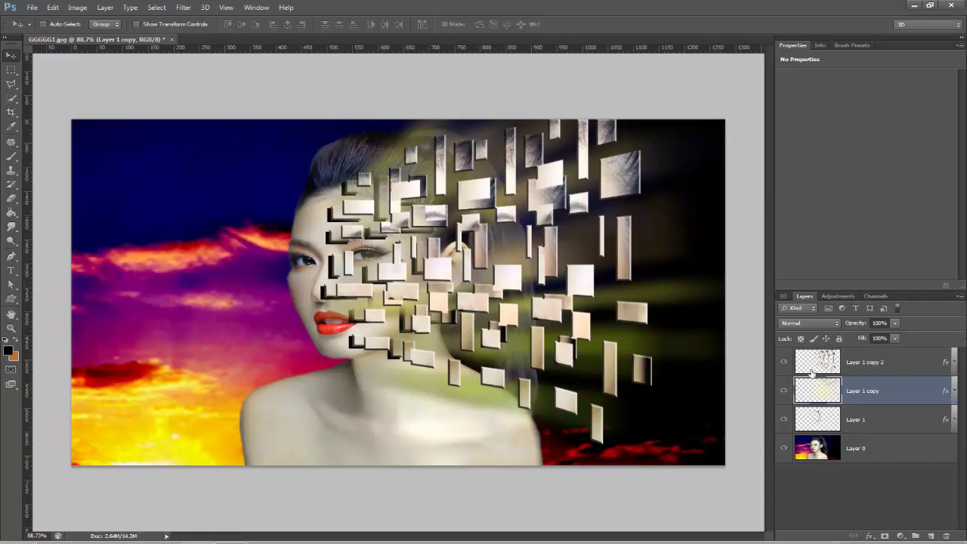
# Shift the Layer 1 copy 2 fragments a few pixels right over the face.
pyautogui.click(813, 368)
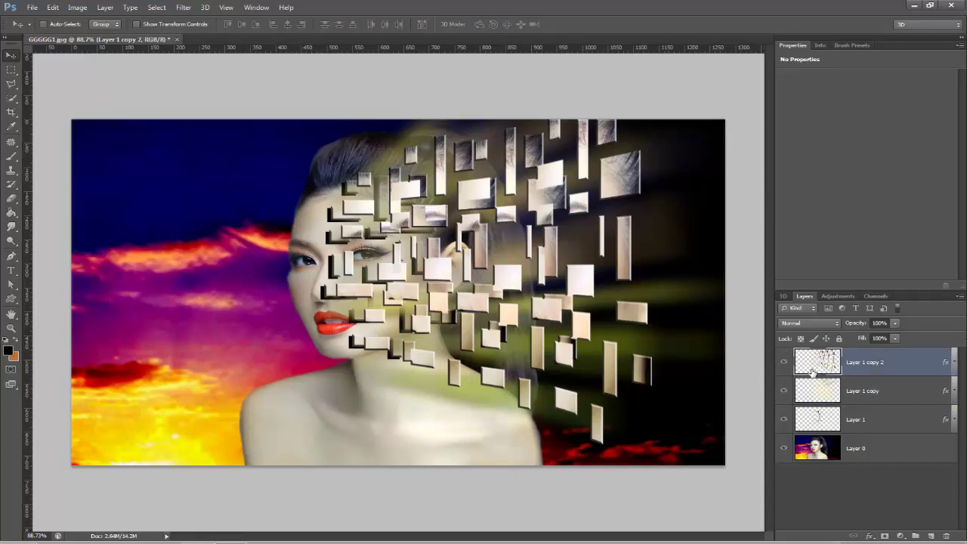
pyautogui.moveTo(433, 217); pyautogui.dragTo(446, 218)
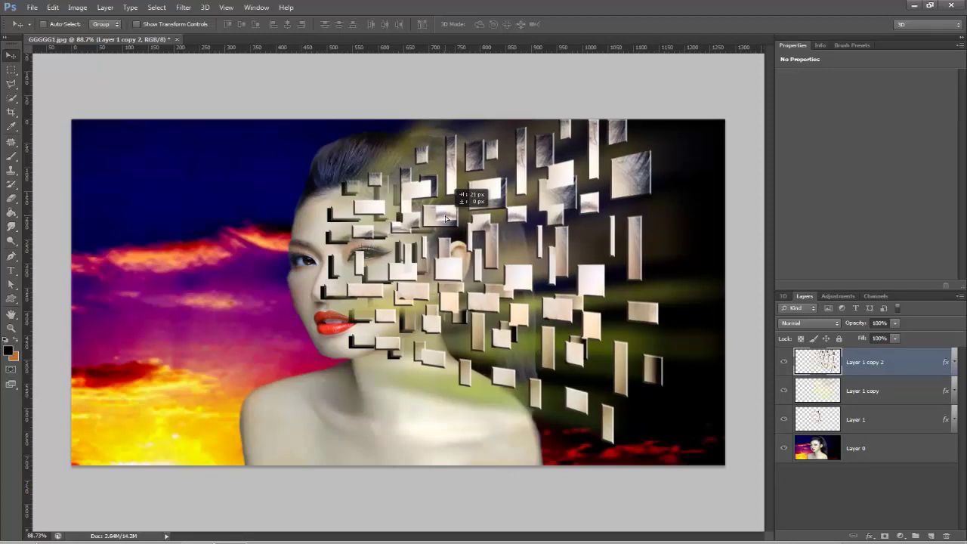
pyautogui.moveTo(446, 219); pyautogui.dragTo(438, 219)
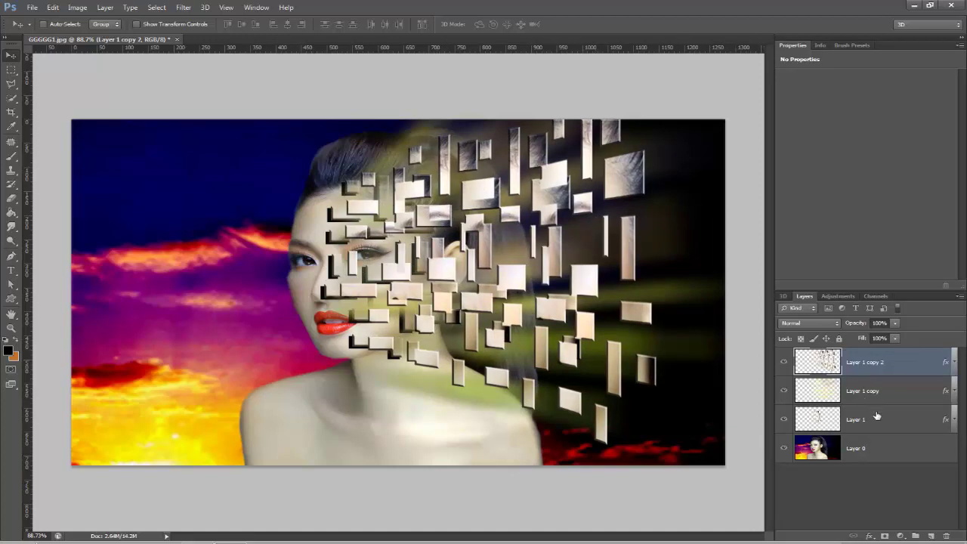
# Merge Layer 1 copy 2, Layer 1 copy and Layer 1 into one layer.
pyautogui.keyDown('shift'); pyautogui.click(898, 402); pyautogui.keyUp('shift')
pyautogui.keyDown('shift'); pyautogui.click(896, 415); pyautogui.keyUp('shift')
pyautogui.rightClick(897, 415)
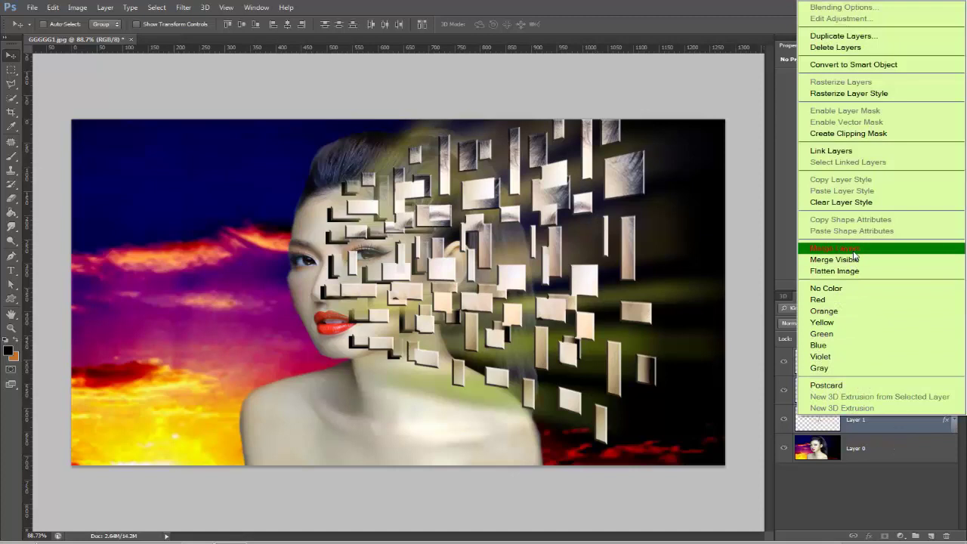
pyautogui.click(835, 248)
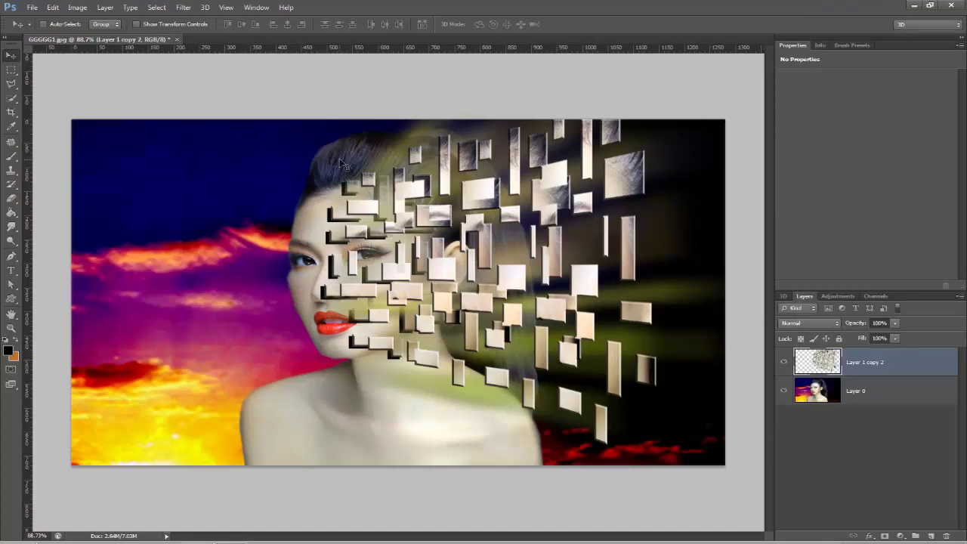
# Delete the merged layer's fragments over the top of the hair using a polygonal selection.
pyautogui.click(12, 84)
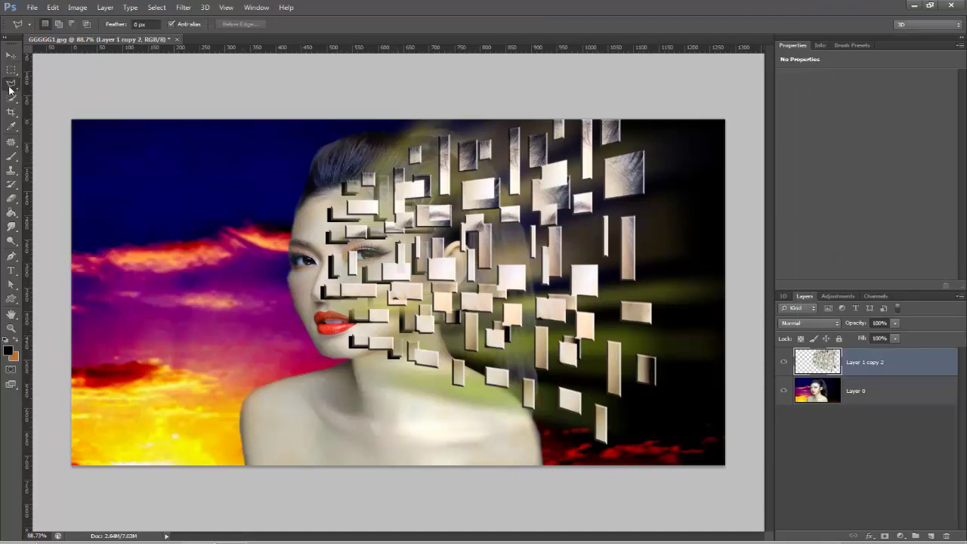
pyautogui.click(342, 188)
pyautogui.click(606, 110)
pyautogui.click(377, 100)
pyautogui.click(300, 169)
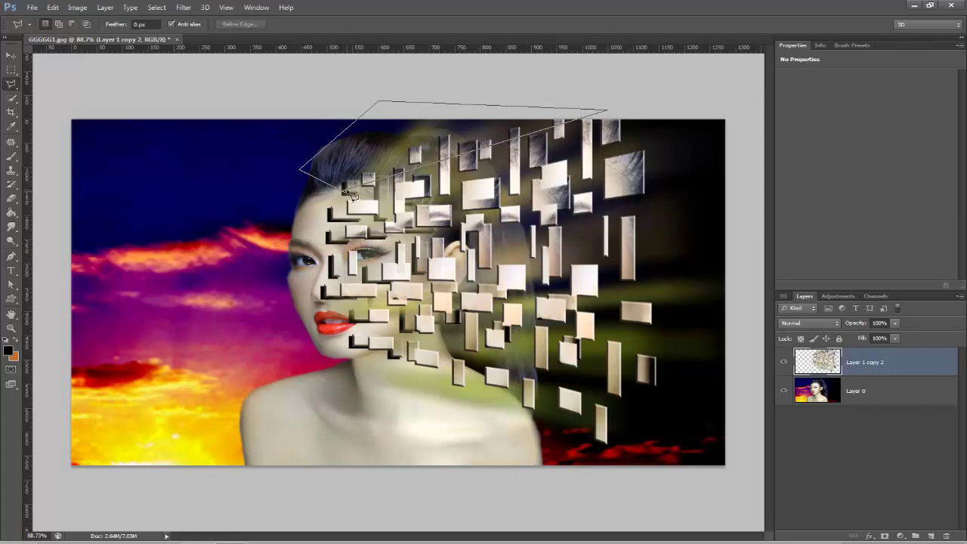
pyautogui.click(348, 193)
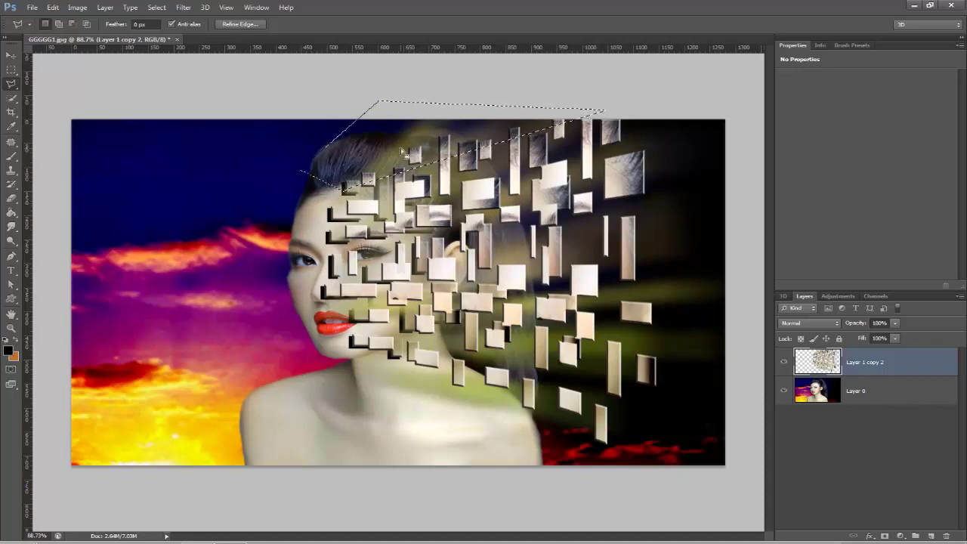
pyautogui.press('Delete')
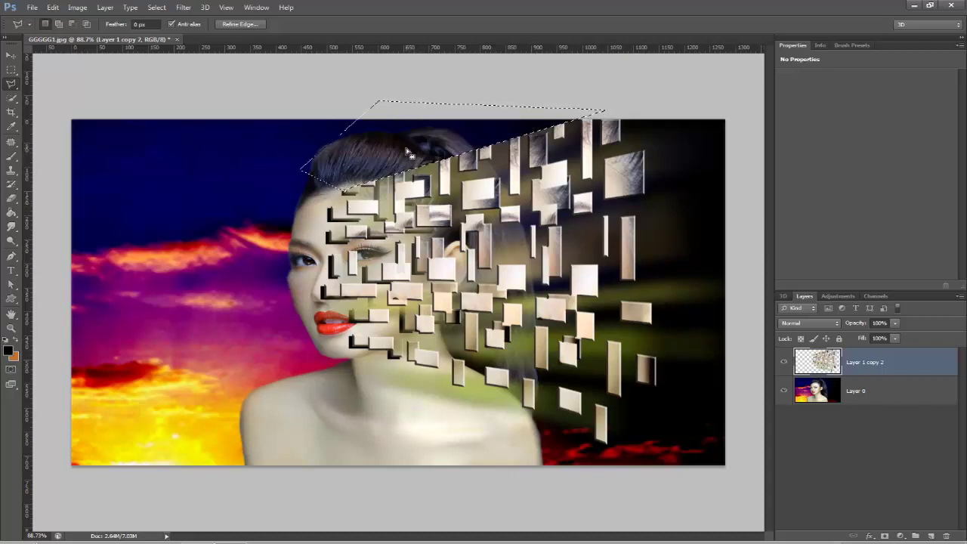
pyautogui.hotkey('ctrl', 'd')
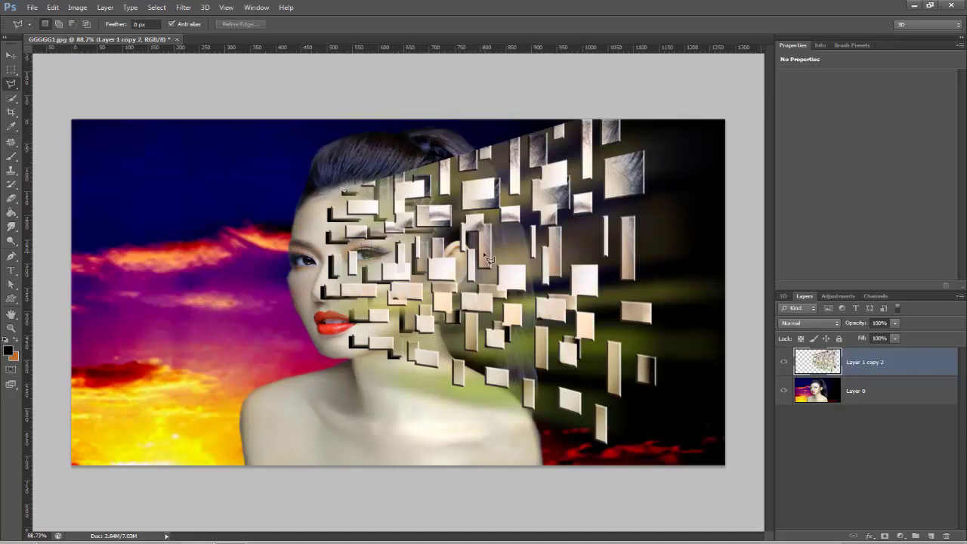
# Delete the merged layer's content over the neck and shoulder using a polygonal selection.
pyautogui.click(330, 344)
pyautogui.click(693, 459)
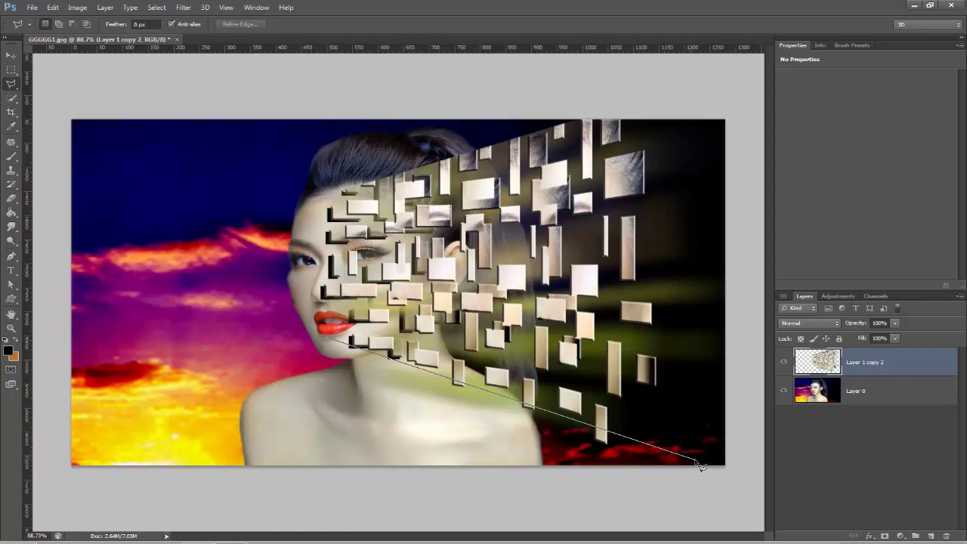
pyautogui.click(449, 458)
pyautogui.click(309, 371)
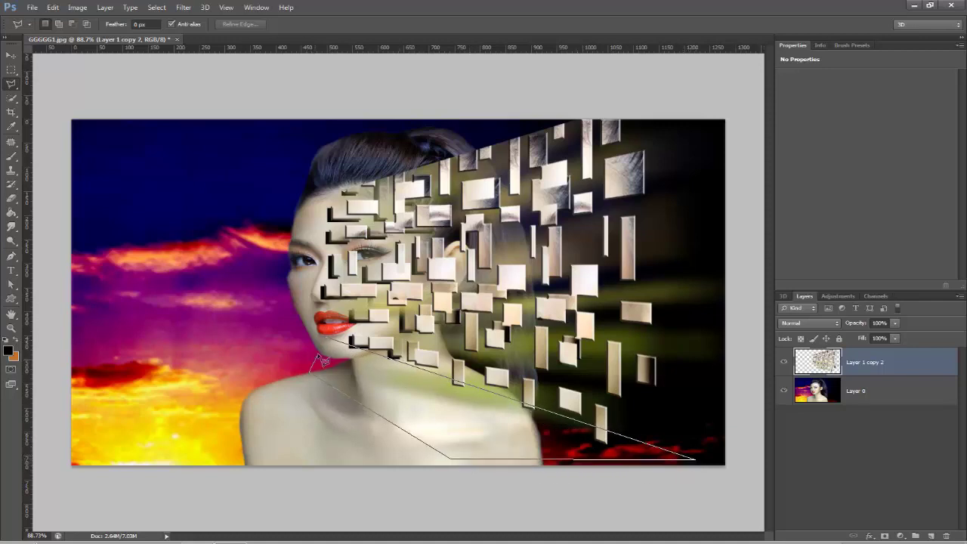
pyautogui.click(329, 343)
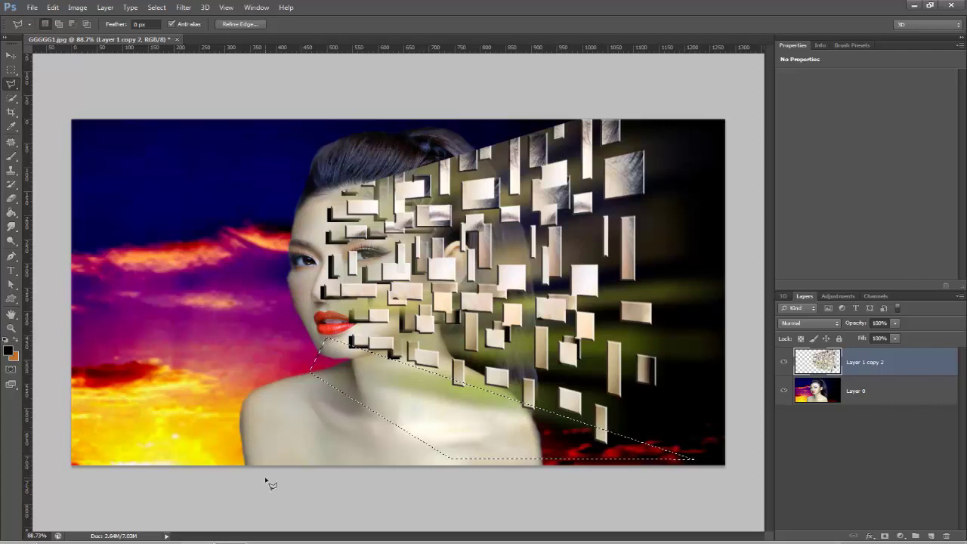
pyautogui.press('Delete')
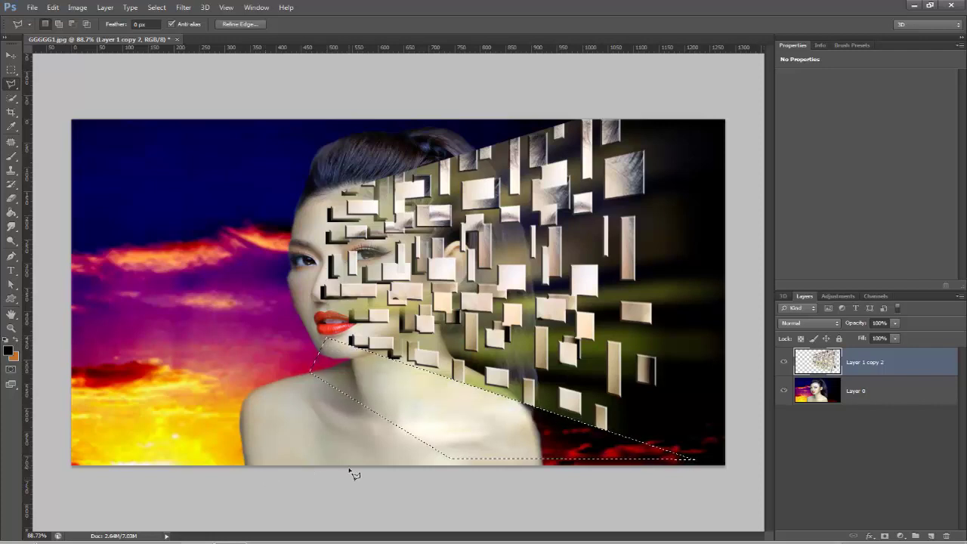
pyautogui.hotkey('ctrl', 'd')
pyautogui.click(12, 55)
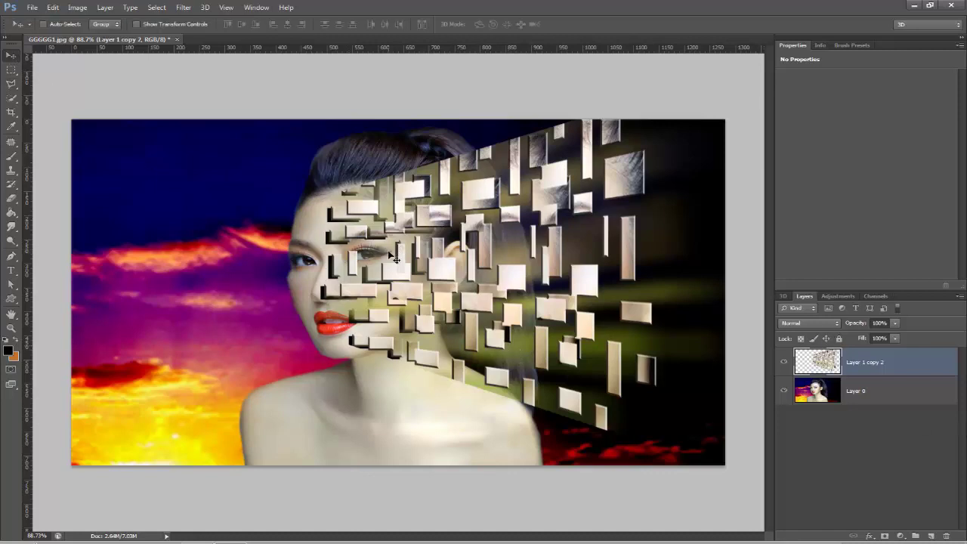
# Nudge Layer 1 copy 2 slightly right and down so fragments stream from the face.
pyautogui.moveTo(393, 257); pyautogui.dragTo(490, 262)
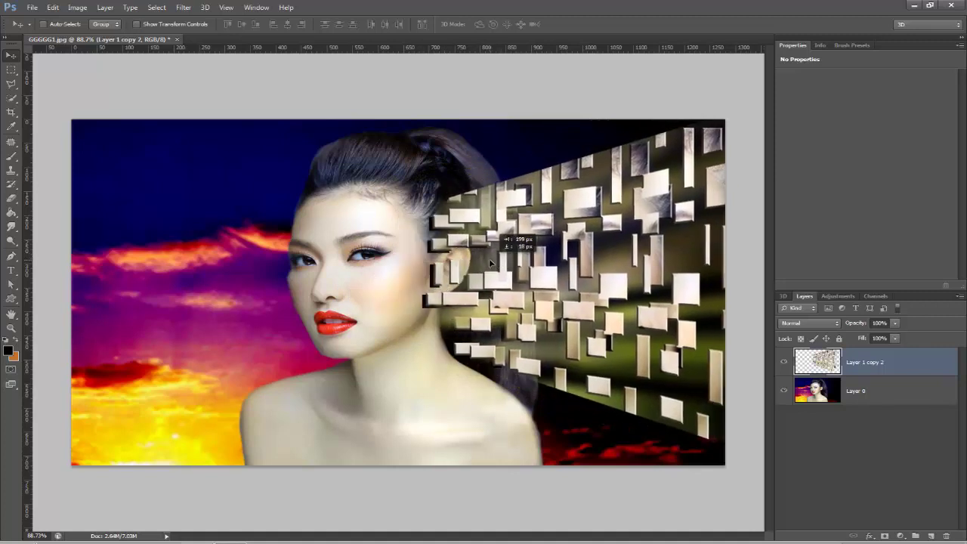
pyautogui.moveTo(490, 262)
pyautogui.mouseDown()
pyautogui.moveTo(379, 256)
pyautogui.moveTo(392, 255)
pyautogui.mouseUp()
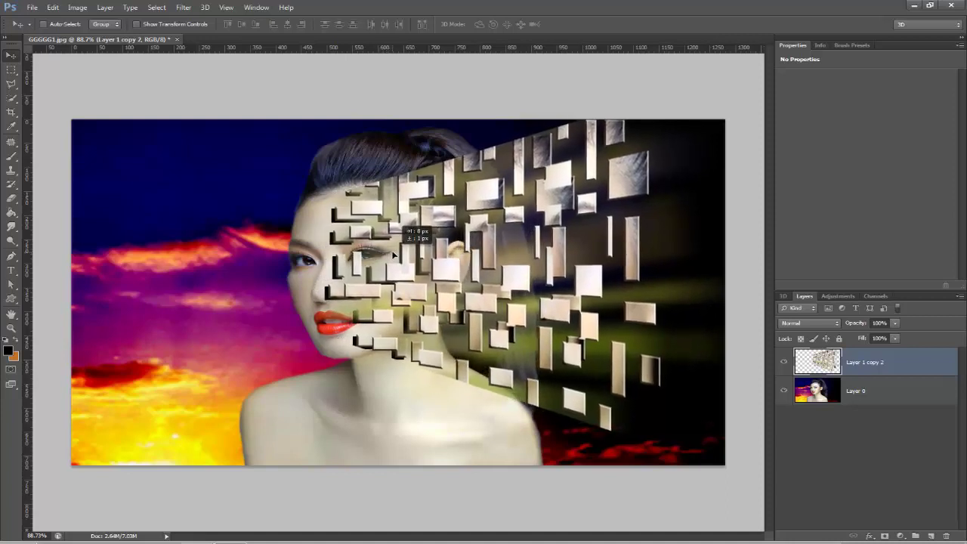
pyautogui.moveTo(392, 254); pyautogui.dragTo(391, 257)
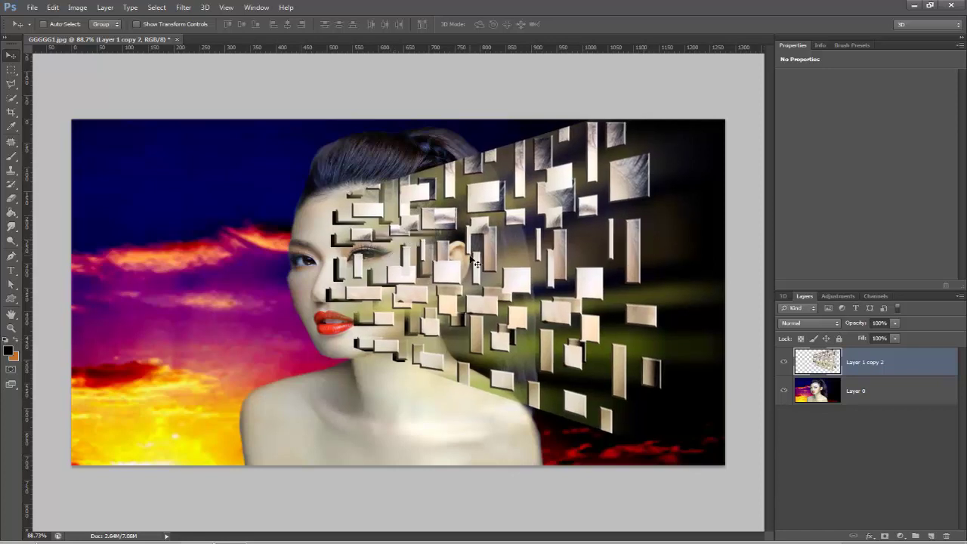